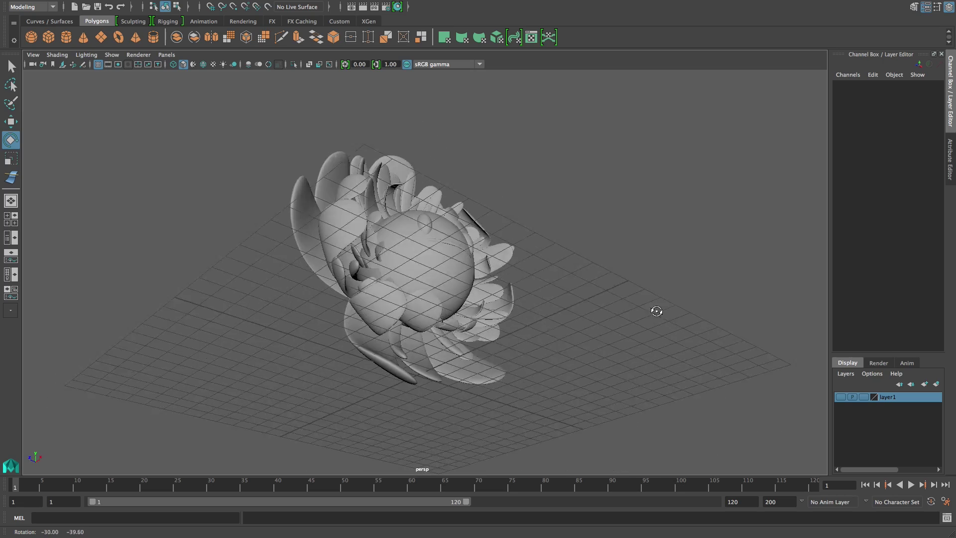
Select the central face sphere and assign it a Shaded Brightness Two Tone toon fill.
left_click_drag(657, 311, 363, 373, "alt")
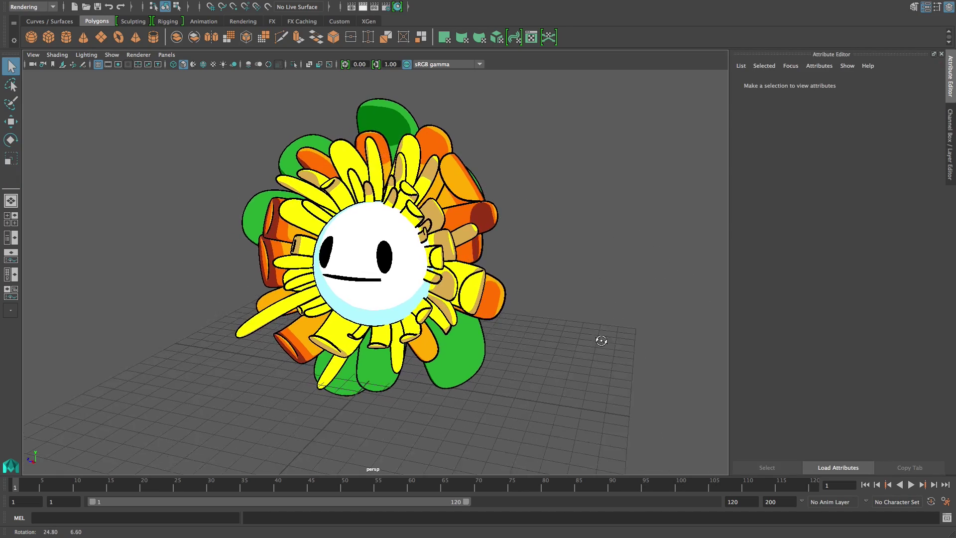
mouse_move(588, 337)
left_mouse_down("alt")
mouse_move(562, 331)
mouse_move(689, 330)
mouse_move(608, 300)
mouse_move(572, 313)
mouse_move(542, 349)
mouse_move(462, 361)
mouse_move(285, 337)
mouse_move(188, 342)
mouse_move(188, 324)
left_mouse_up("alt")
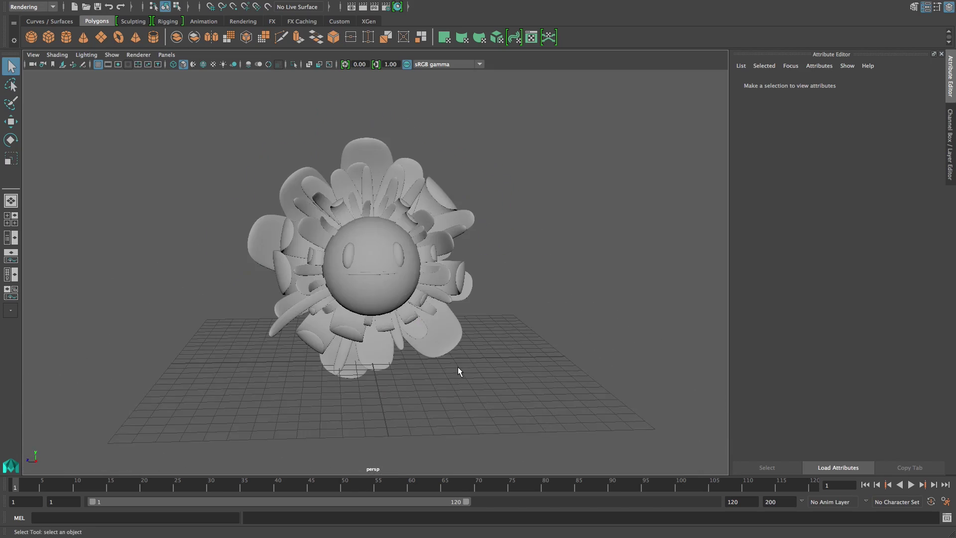
left_click_drag(462, 371, 483, 379, "alt")
left_click(379, 238)
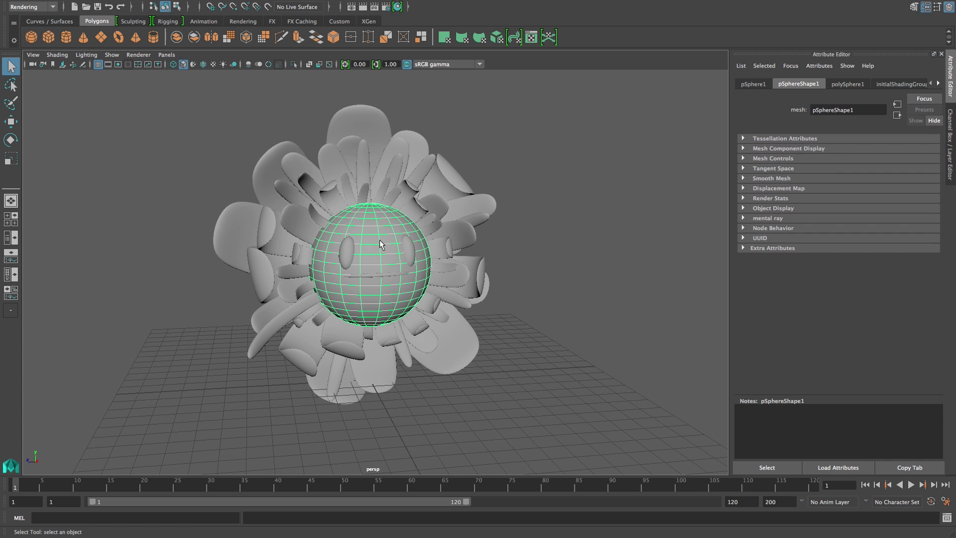
mouse_move(379, 3)
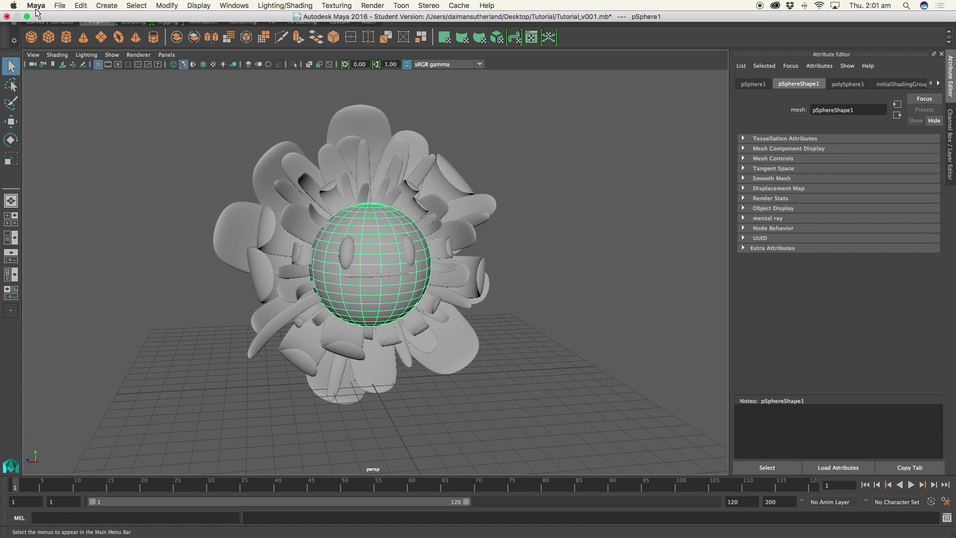
left_click(52, 7)
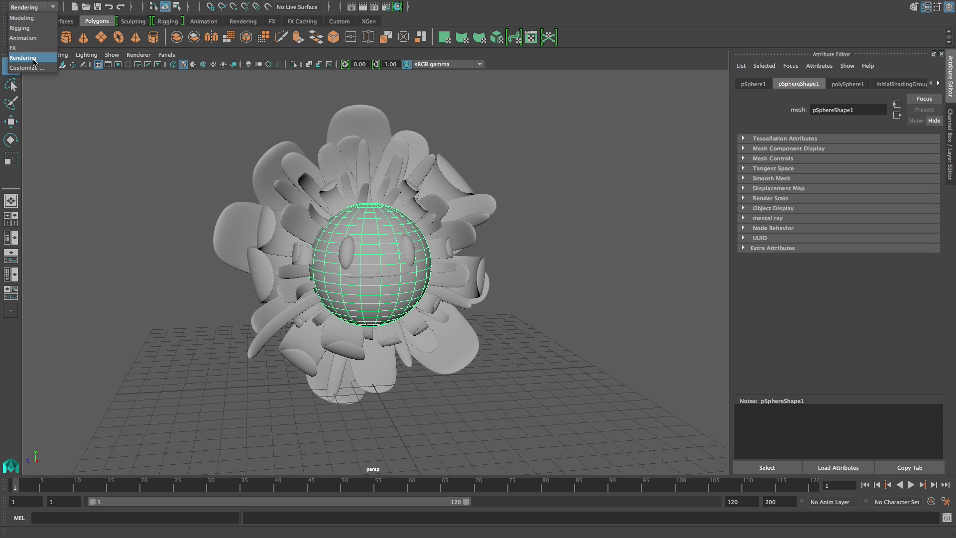
left_click(34, 62)
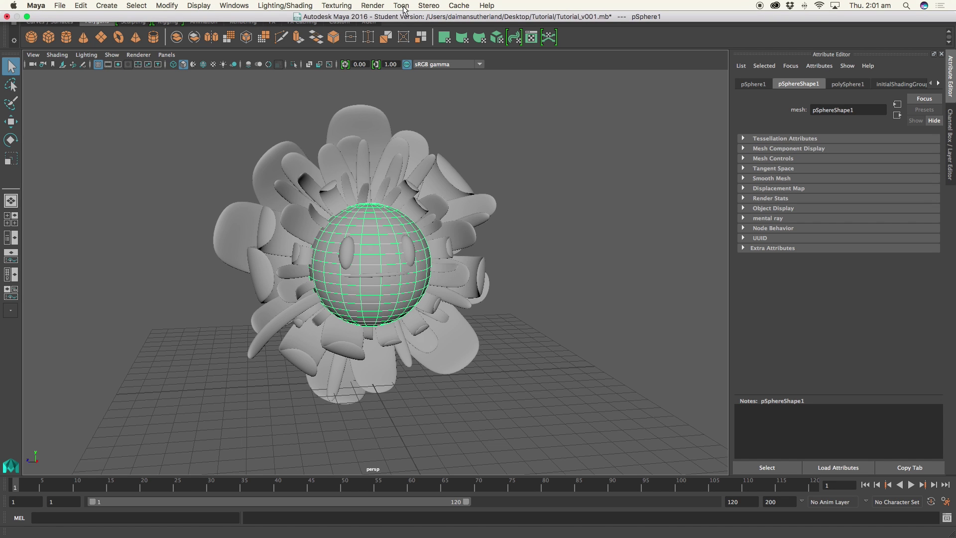
left_click(401, 6)
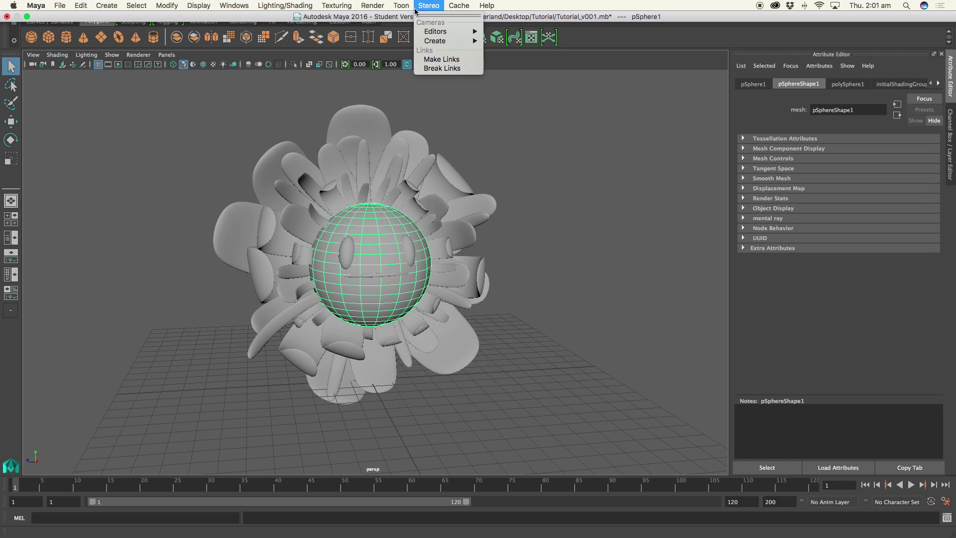
mouse_move(409, 34)
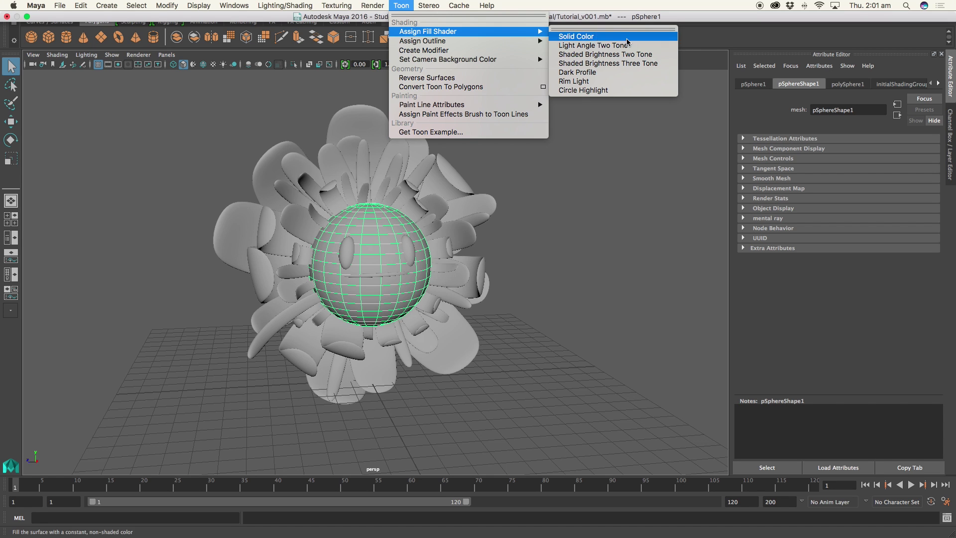
left_click(651, 56)
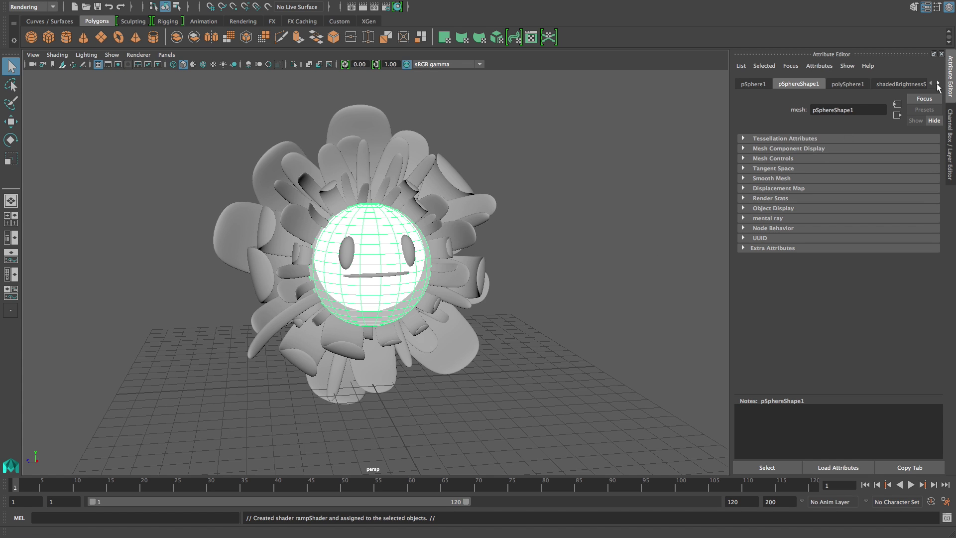
Set the ramp's first colour to pale cyan and keep its second entry white.
left_click(919, 84)
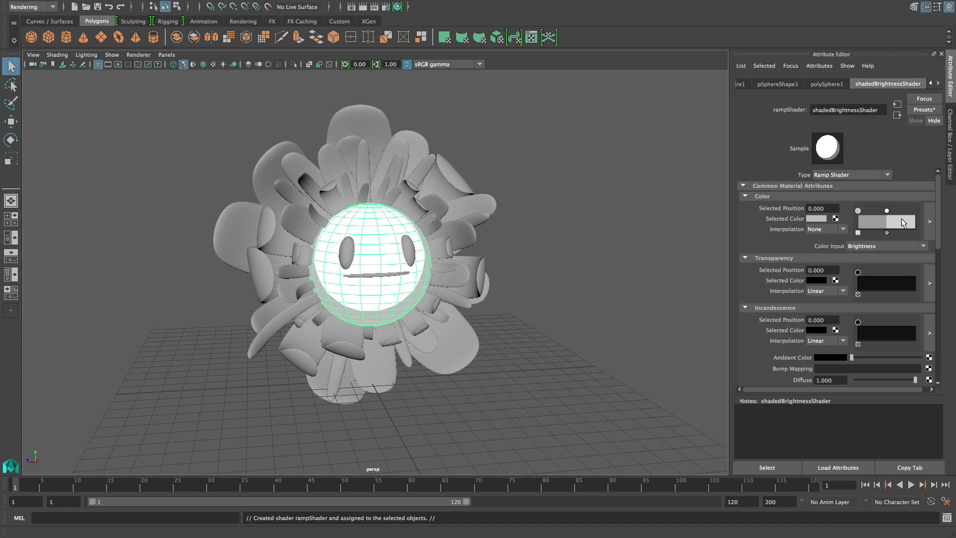
left_click(816, 220)
left_click(813, 193)
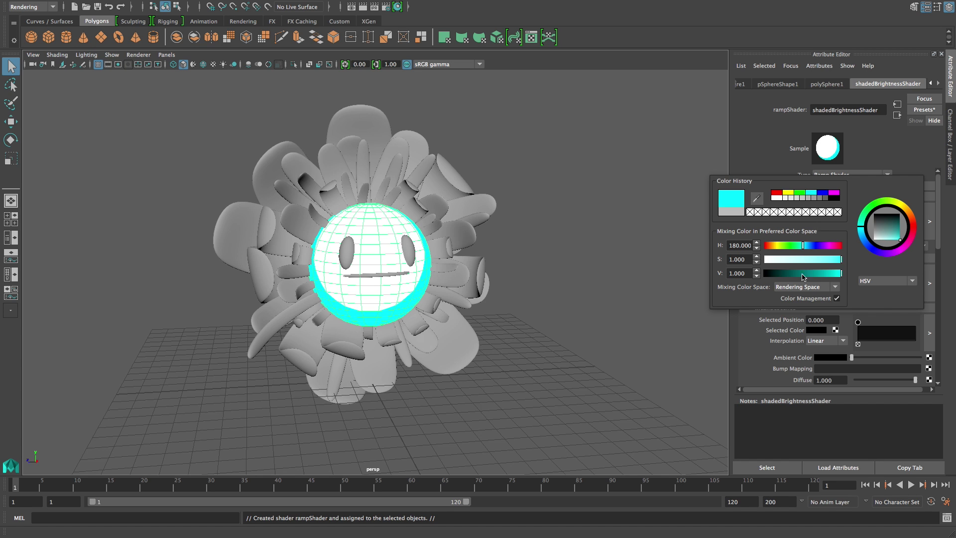
left_click_drag(804, 260, 844, 277)
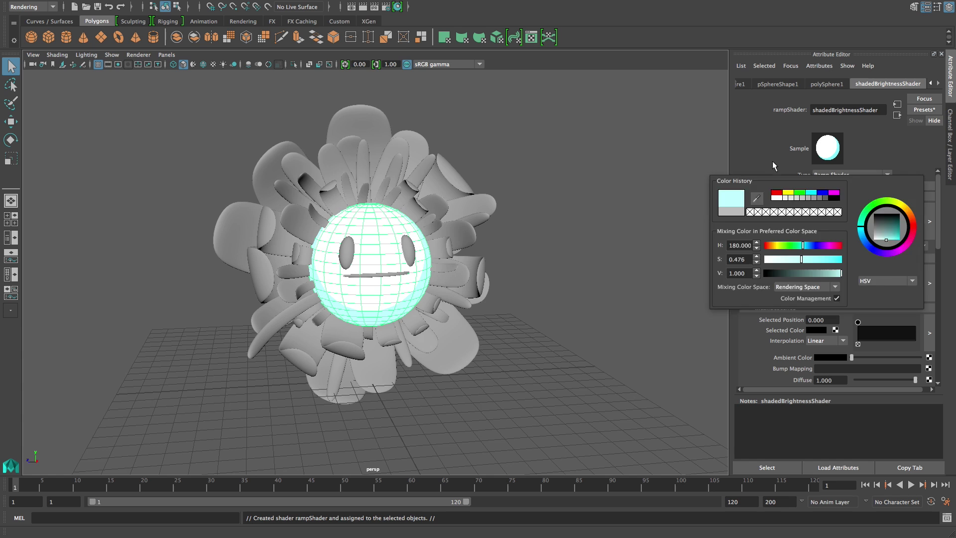
left_click(887, 211)
left_click(817, 218)
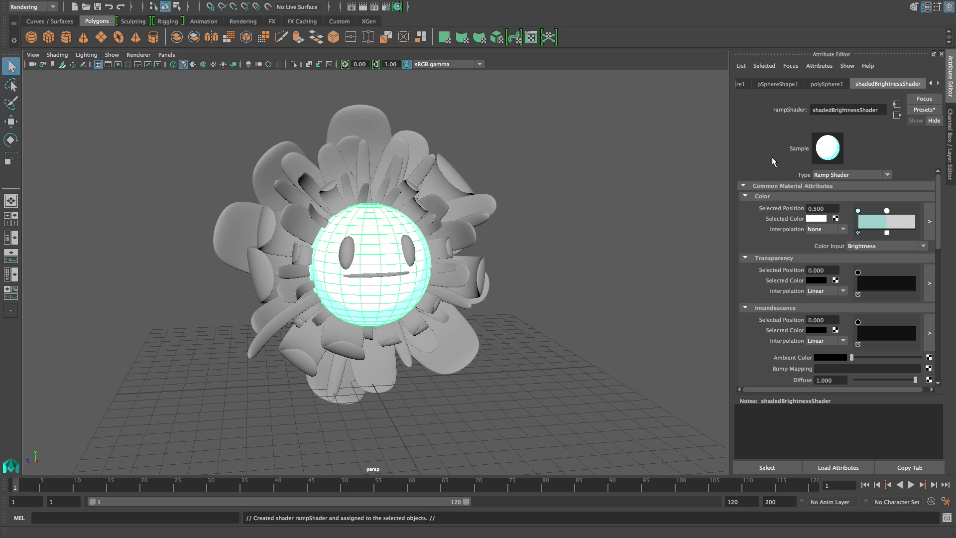
left_click(712, 304)
mouse_move(580, 328)
left_mouse_down("alt")
mouse_move(554, 342)
mouse_move(570, 339)
mouse_move(568, 306)
mouse_move(561, 378)
mouse_move(573, 324)
mouse_move(572, 336)
mouse_move(595, 331)
mouse_move(571, 330)
left_mouse_up("alt")
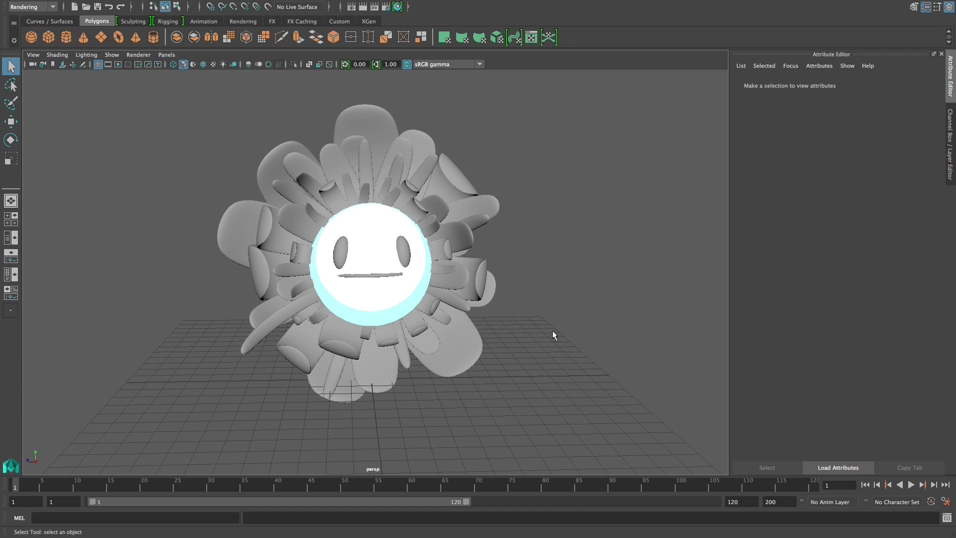
Select both eyes and the mouth and assign them a Solid Color toon fill.
left_click(404, 260)
left_click(342, 262, "shift")
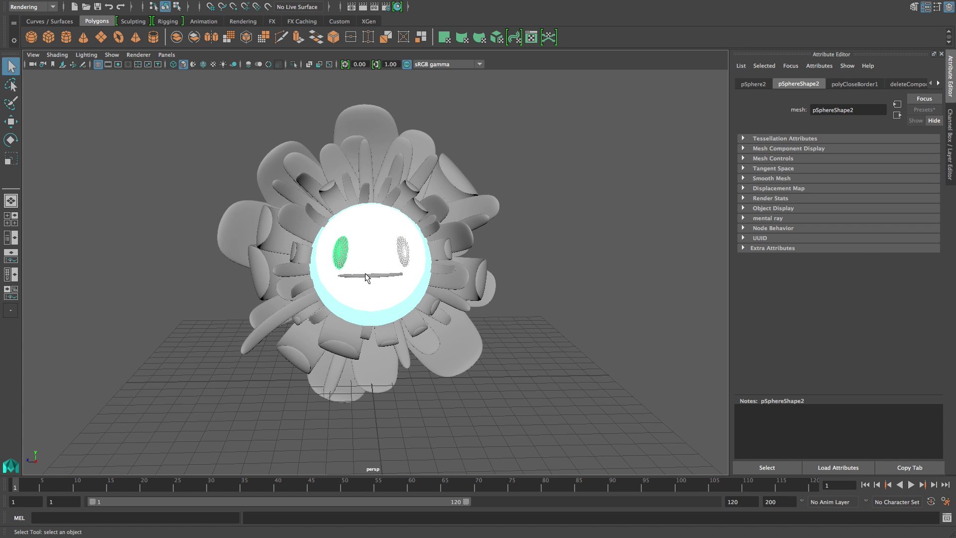
left_click(366, 274)
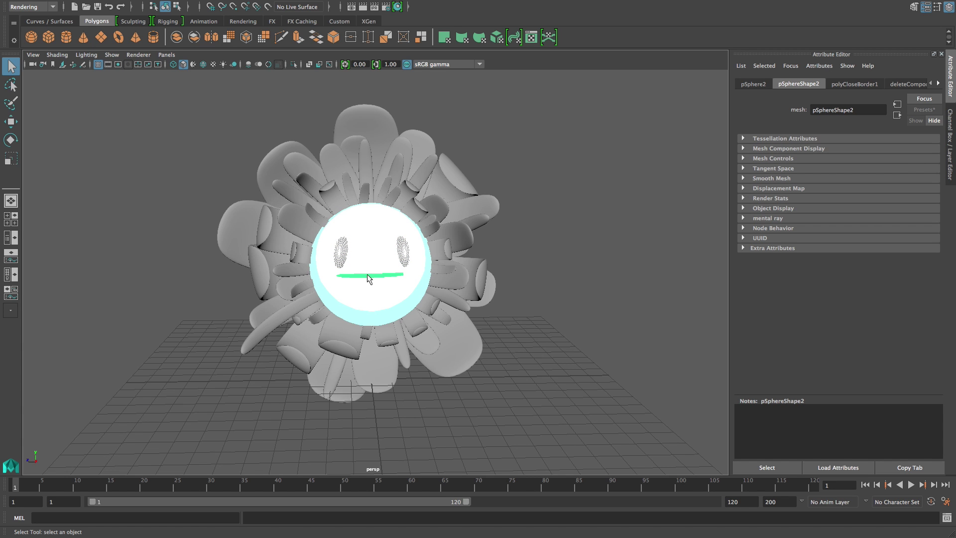
left_click(402, 5)
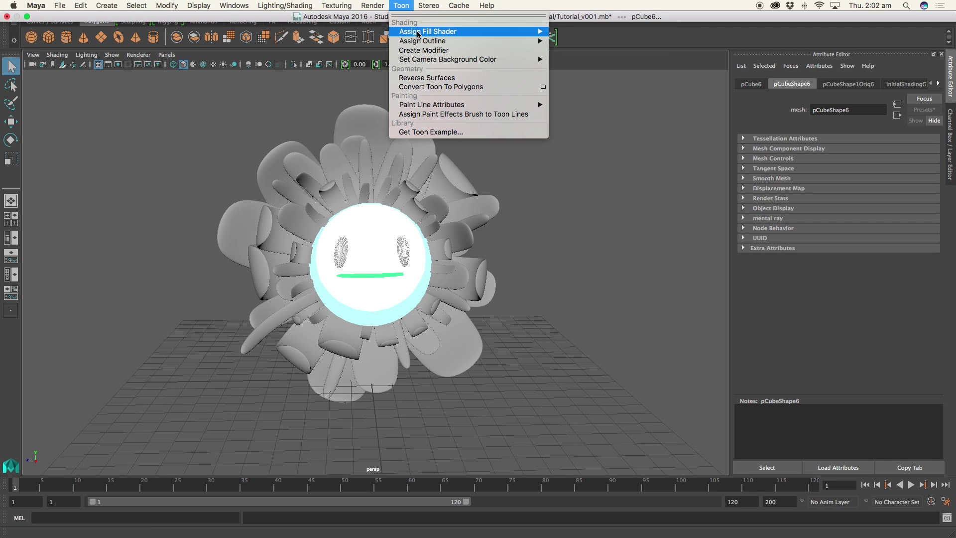
mouse_move(419, 34)
left_click(584, 36)
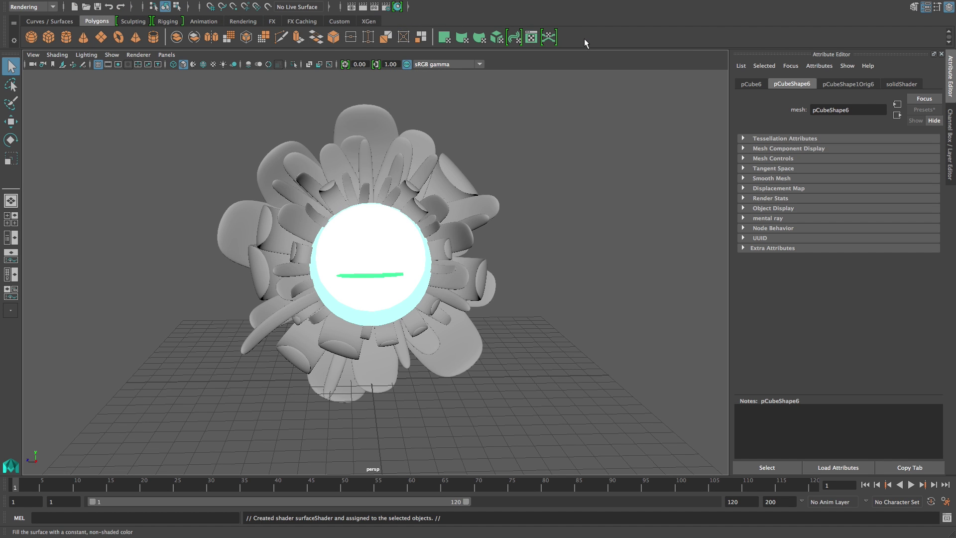
Set the solid shader's fill colour to black.
left_click(901, 84)
left_click(835, 199)
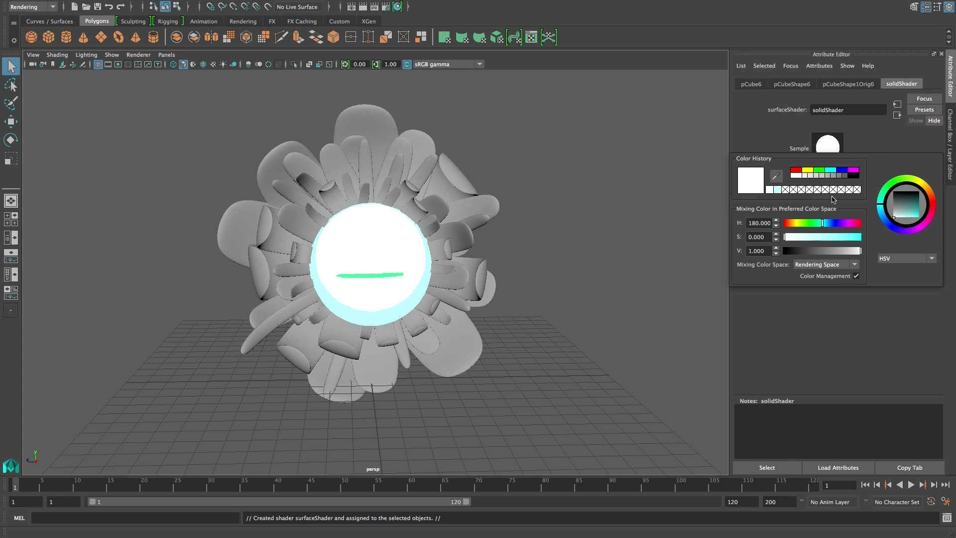
left_click(855, 179)
left_click(636, 302)
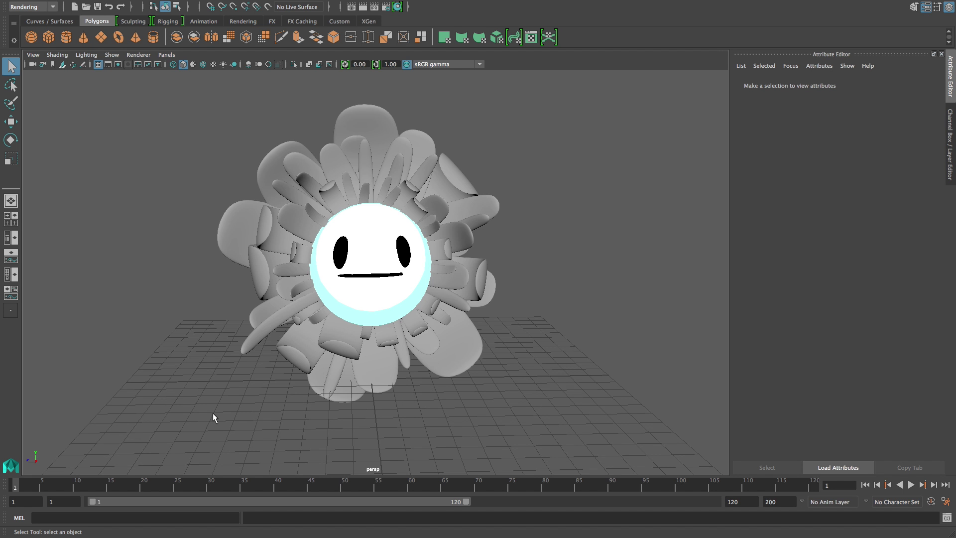
Select the six large outer petals and assign a Shaded Brightness Two Tone toon fill.
left_click_drag(213, 414, 368, 349, "alt")
left_click(373, 220)
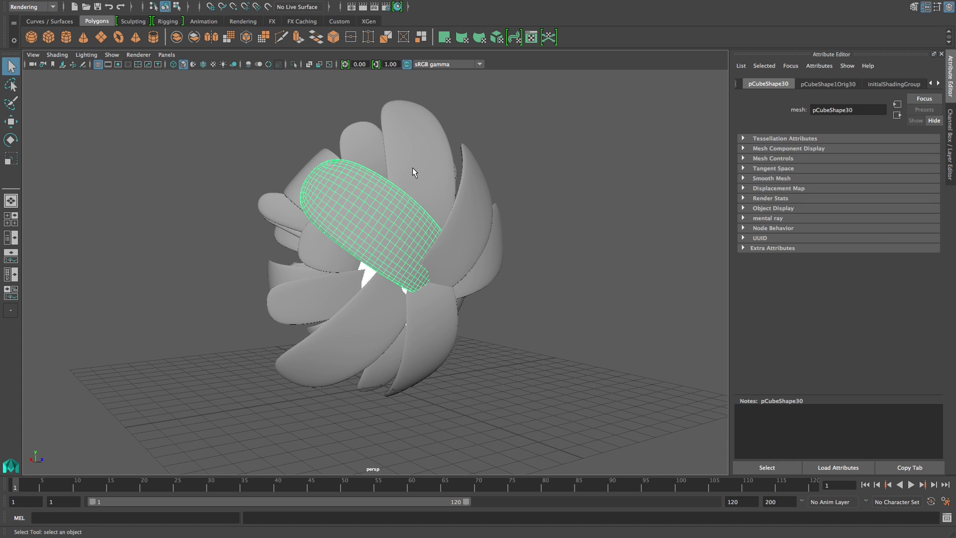
left_click(413, 166, "shift")
left_click(489, 257, "shift")
left_click(470, 189, "shift")
left_click(410, 354, "shift")
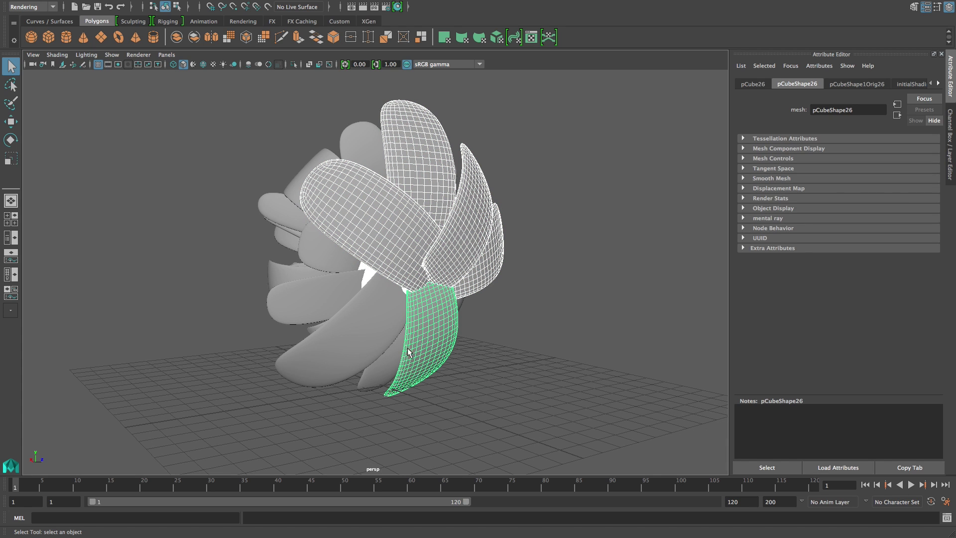
left_click(373, 337, "shift")
left_click_drag(332, 385, 483, 399, "alt")
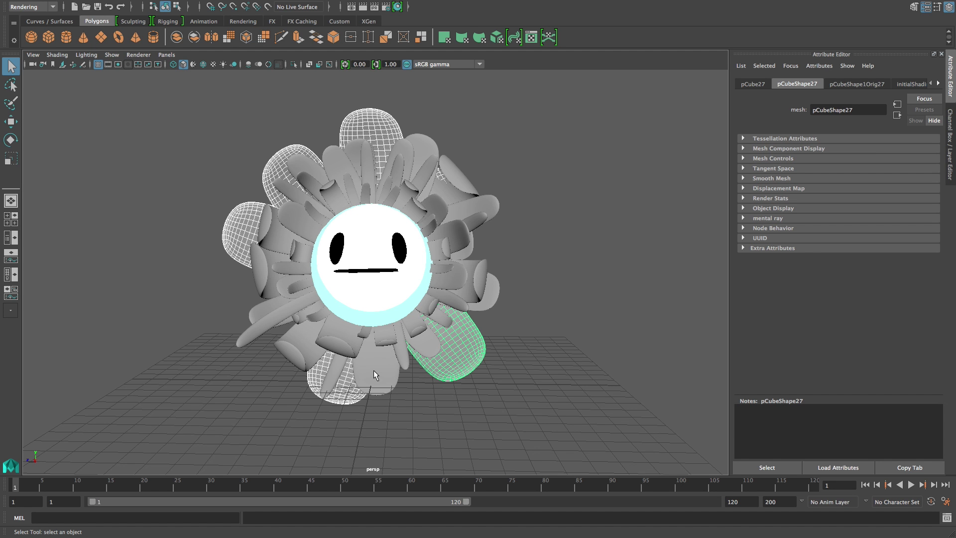
left_click_drag(539, 372, 527, 349, "alt")
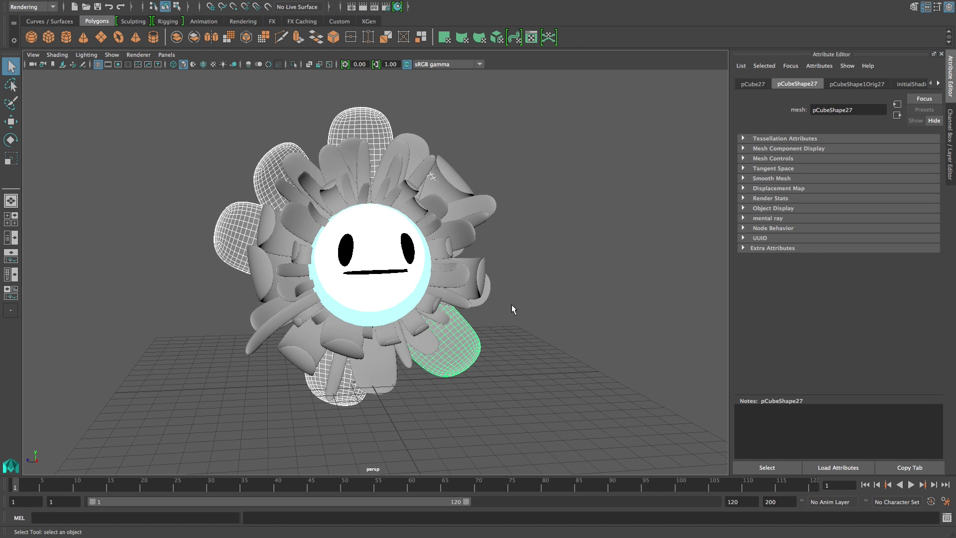
left_click(407, 5)
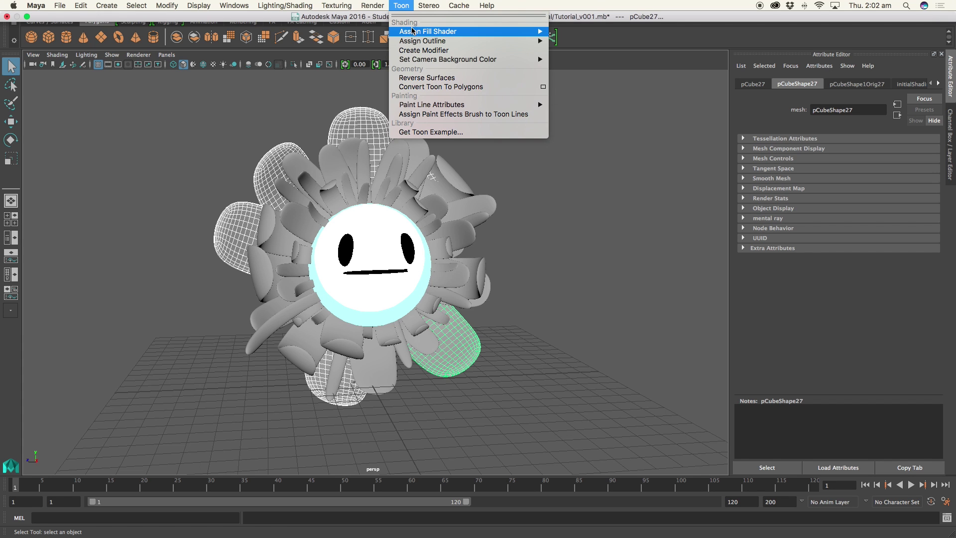
mouse_move(528, 32)
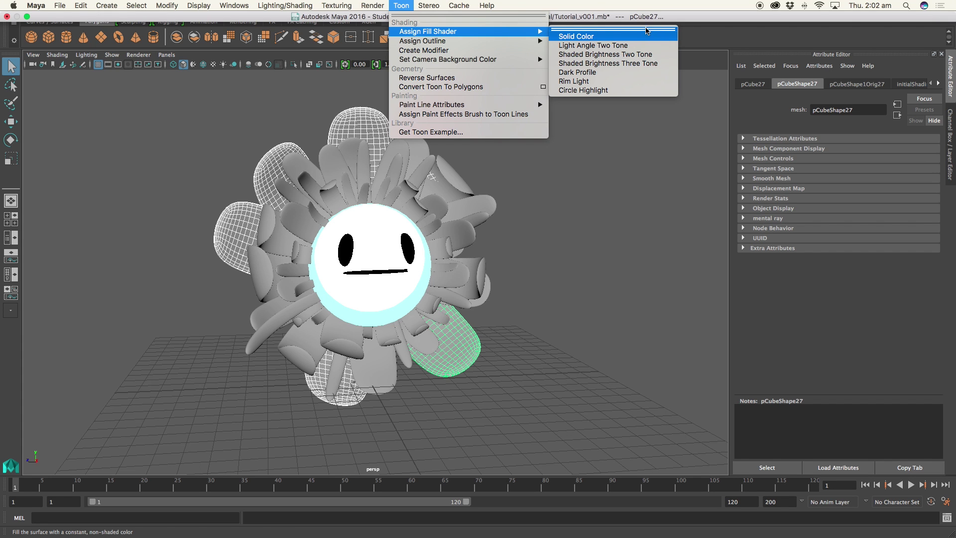
left_click(603, 55)
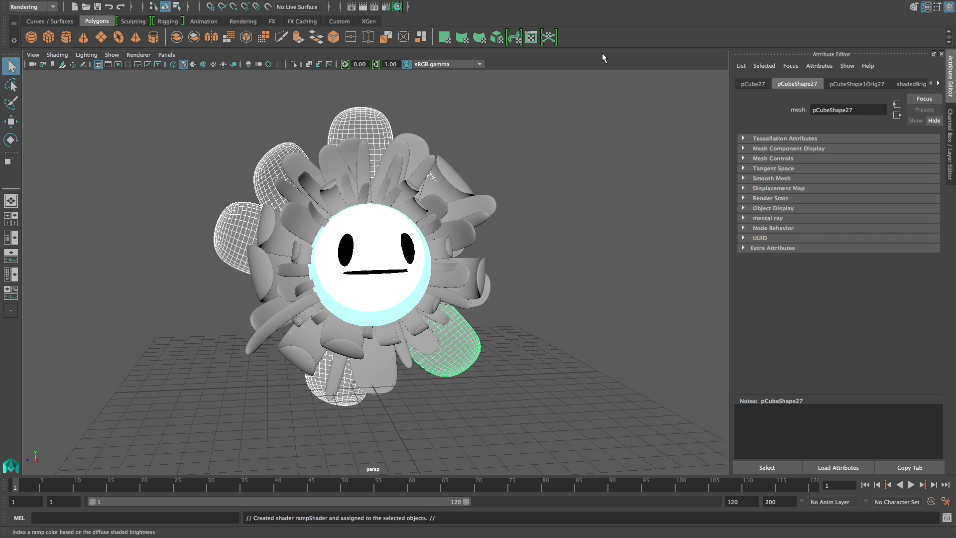
Add a ramp shadow entry coloured deep dark green.
left_click(918, 85)
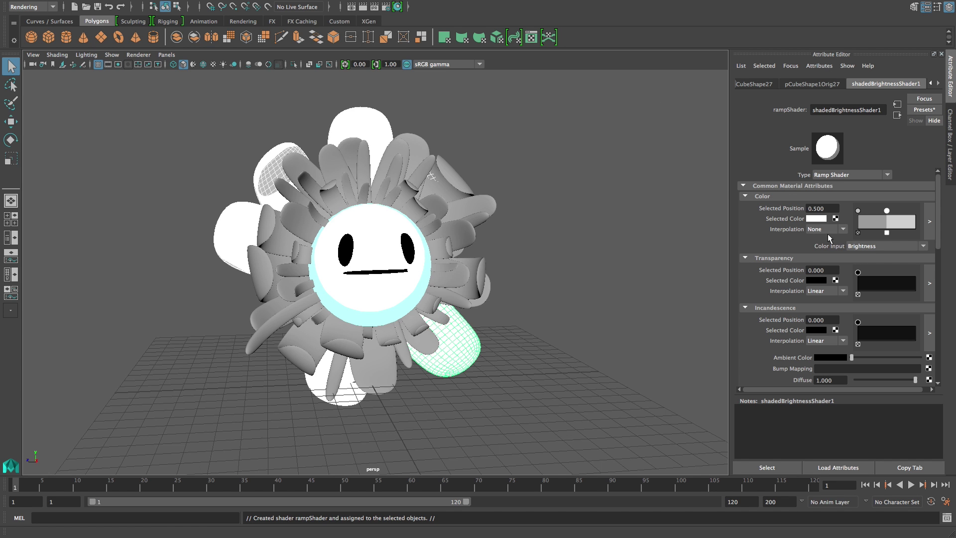
left_click(870, 222)
left_click(816, 218)
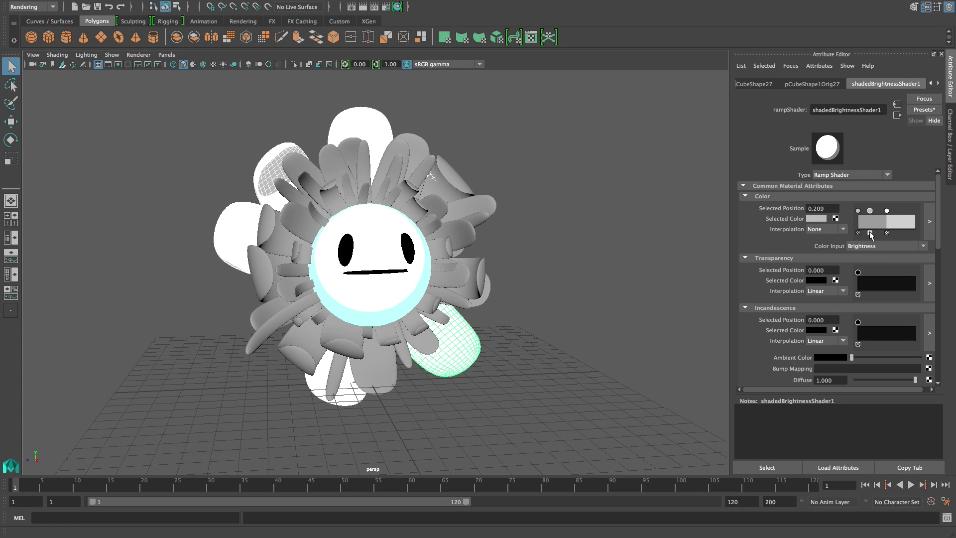
left_click(819, 219)
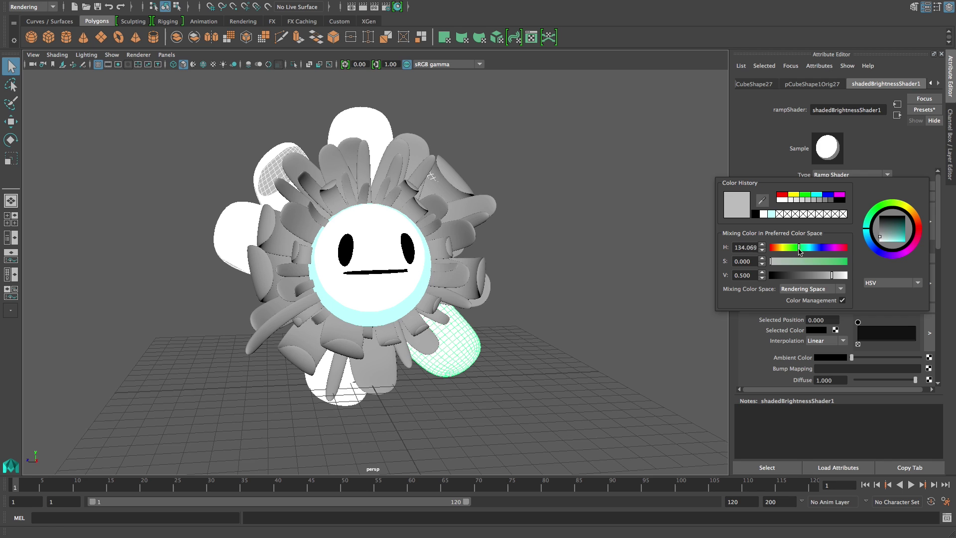
left_click(846, 261)
left_click_drag(831, 275, 809, 277)
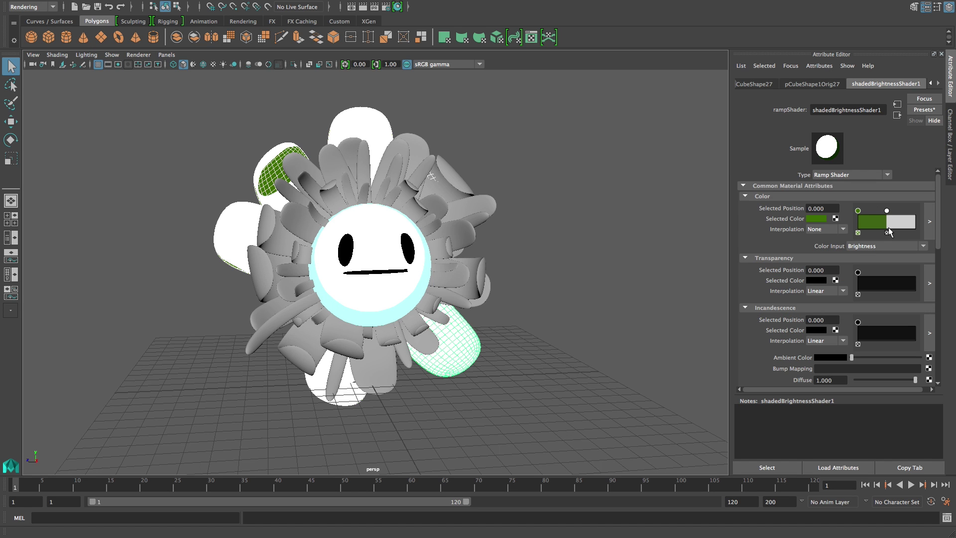
Make the ramp's lighter tone a bright saturated green.
left_click(820, 219)
left_click(844, 273)
left_click_drag(845, 259, 830, 263)
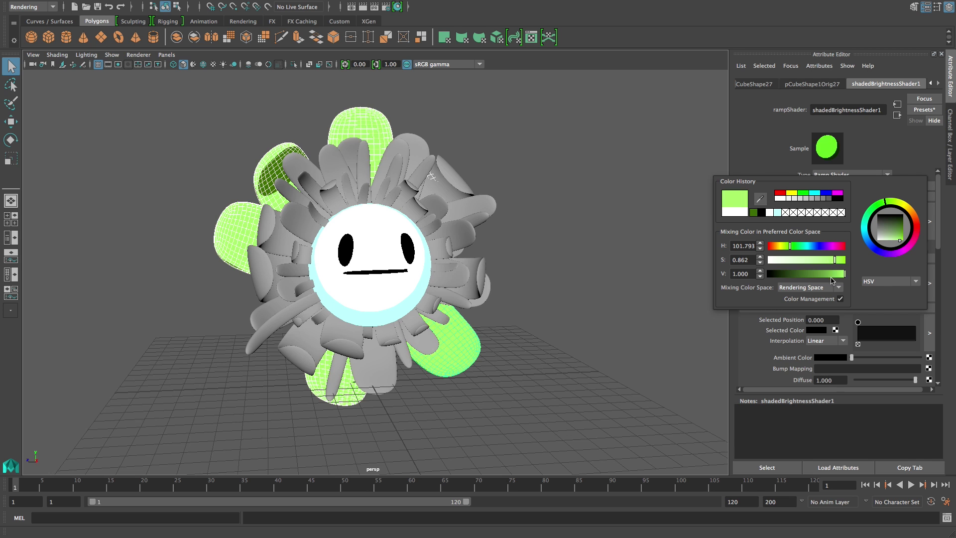
left_click(830, 273)
left_click(792, 246)
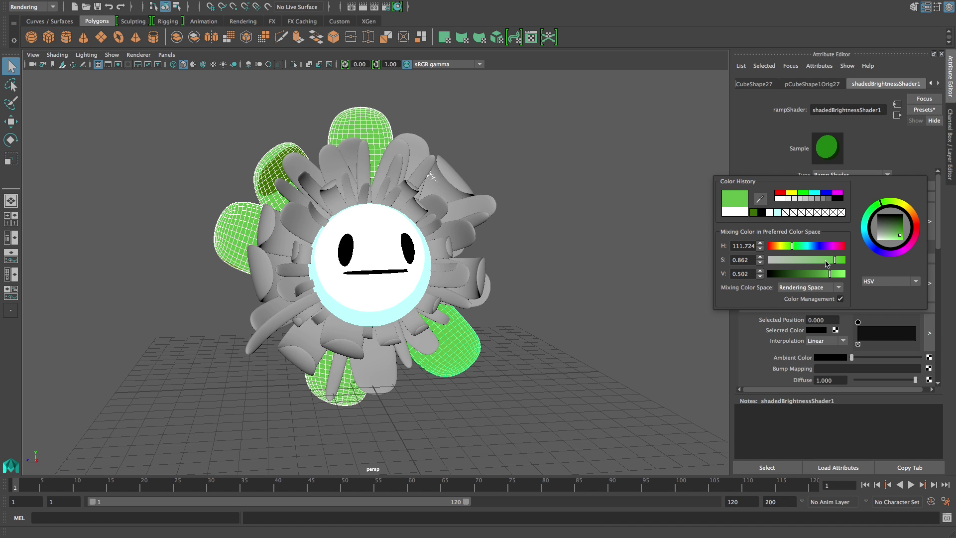
left_click_drag(832, 277, 824, 275)
left_click(843, 260)
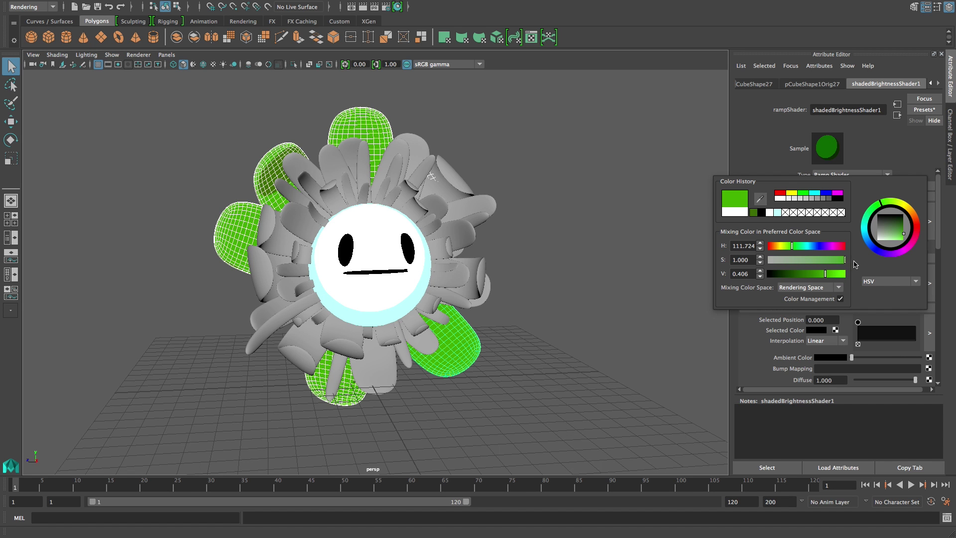
left_click(518, 317)
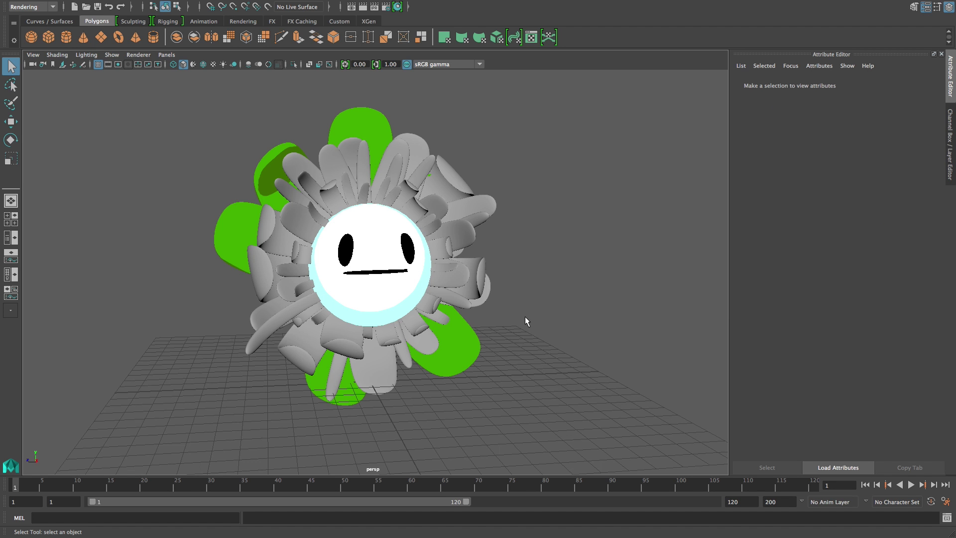
Select all sixteen petals of the middle ring.
mouse_move(542, 319)
left_mouse_down("alt")
mouse_move(508, 345)
mouse_move(488, 309)
mouse_move(551, 323)
mouse_move(536, 316)
left_mouse_up("alt")
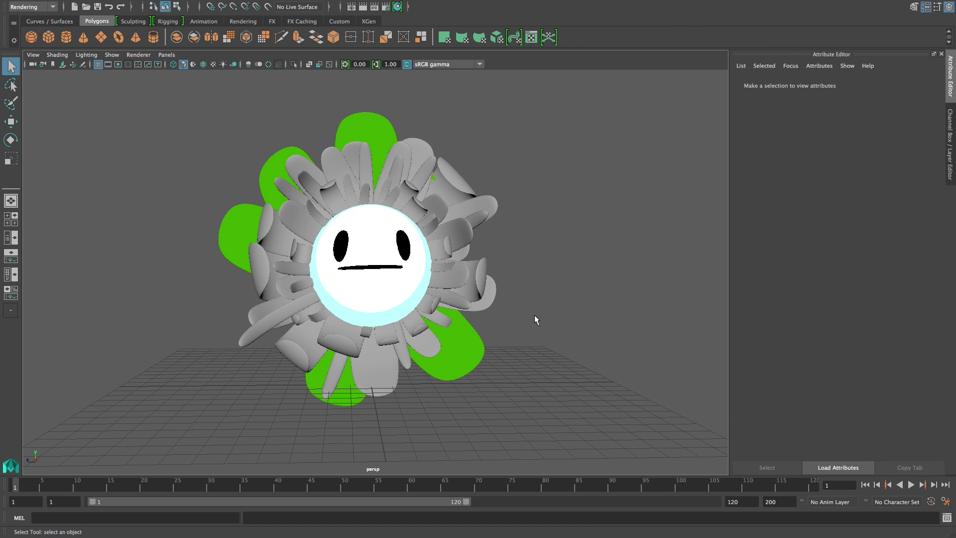
left_click(286, 177)
left_click(272, 229, "shift")
left_click(262, 271, "shift")
left_click(264, 306, "shift")
left_click(296, 349, "shift")
left_click(334, 371, "shift")
left_click(374, 368, "shift")
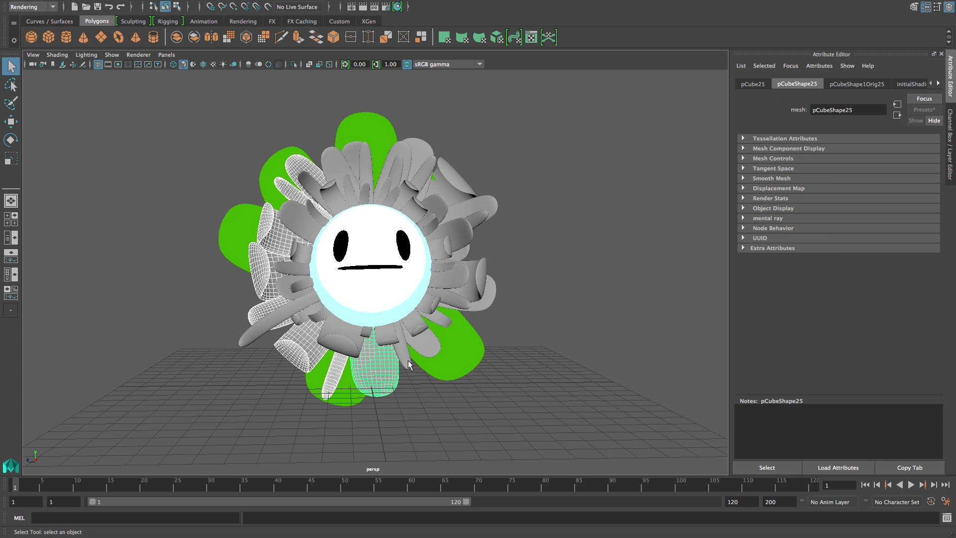
left_click(424, 339, "shift")
left_click(449, 319, "shift")
left_click(463, 299, "shift")
left_click(480, 284, "shift")
left_click(473, 234, "shift")
left_click(476, 210, "shift")
left_click(451, 179, "shift")
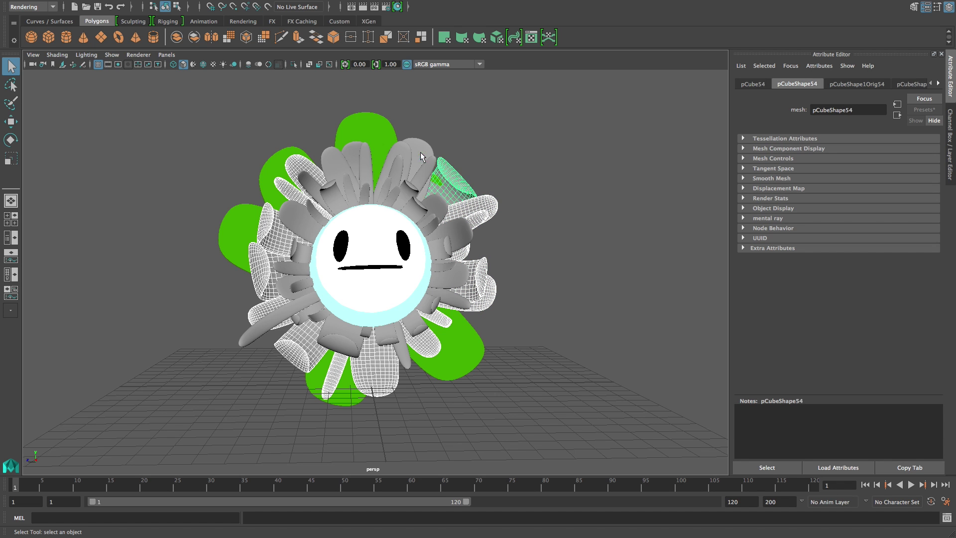
left_click(421, 154, "shift")
left_click(356, 153, "shift")
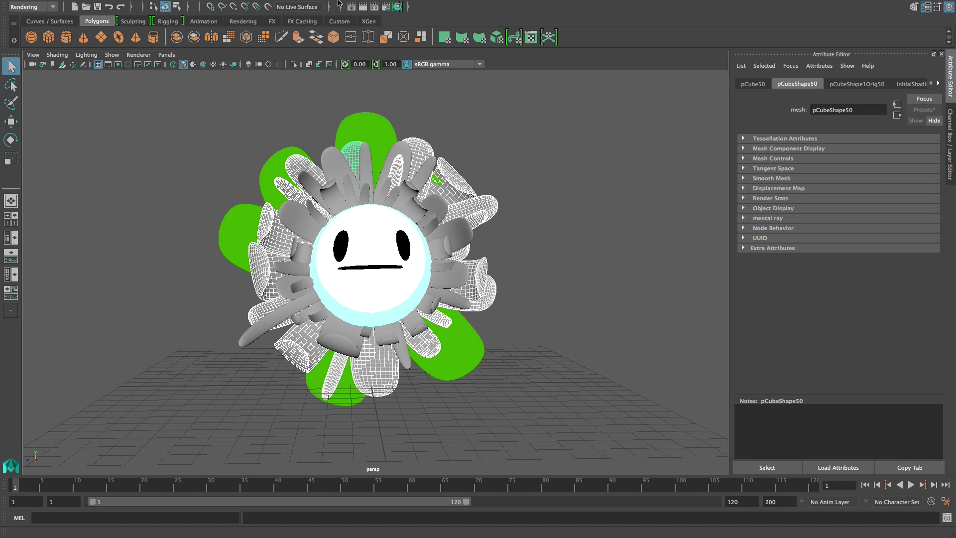
Assign a Shaded Brightness Three Tone toon fill to the middle petals.
left_click(516, 6)
mouse_move(427, 30)
left_click(610, 62)
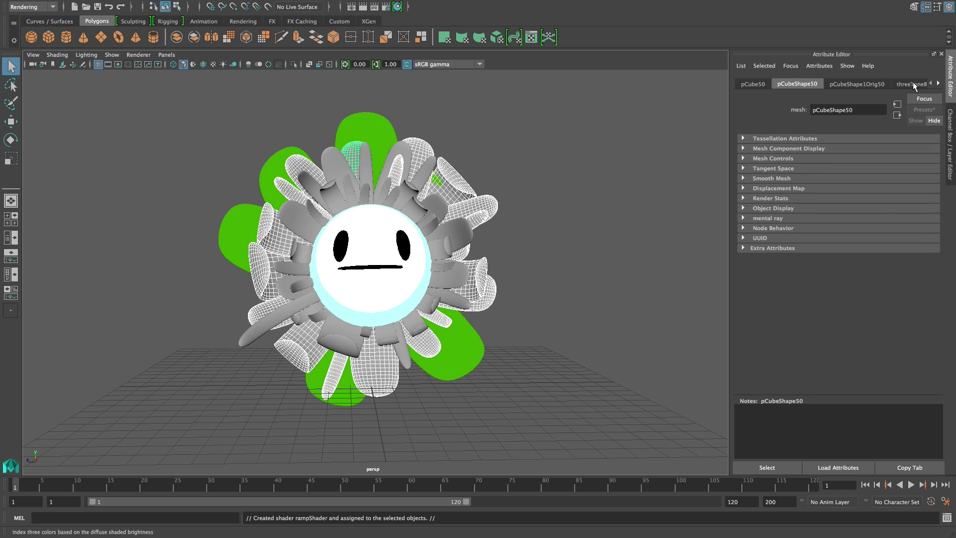
left_click(914, 85)
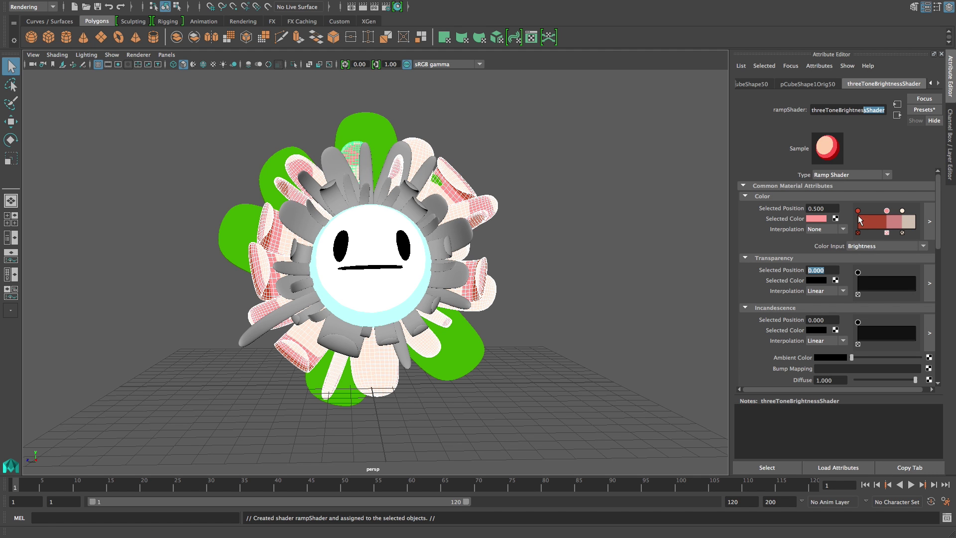
left_click(858, 211)
left_click(869, 224)
Recolour the ramp's middle tone from pink to orange and saturate the highlight toward orange.
left_click(887, 211)
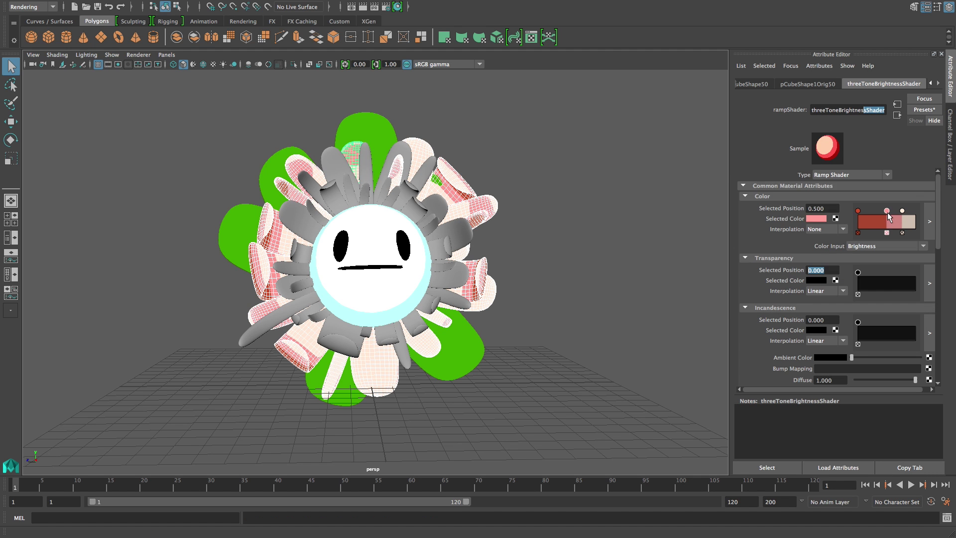
left_click(890, 221)
left_click_drag(807, 260, 835, 261)
left_click_drag(836, 275, 825, 275)
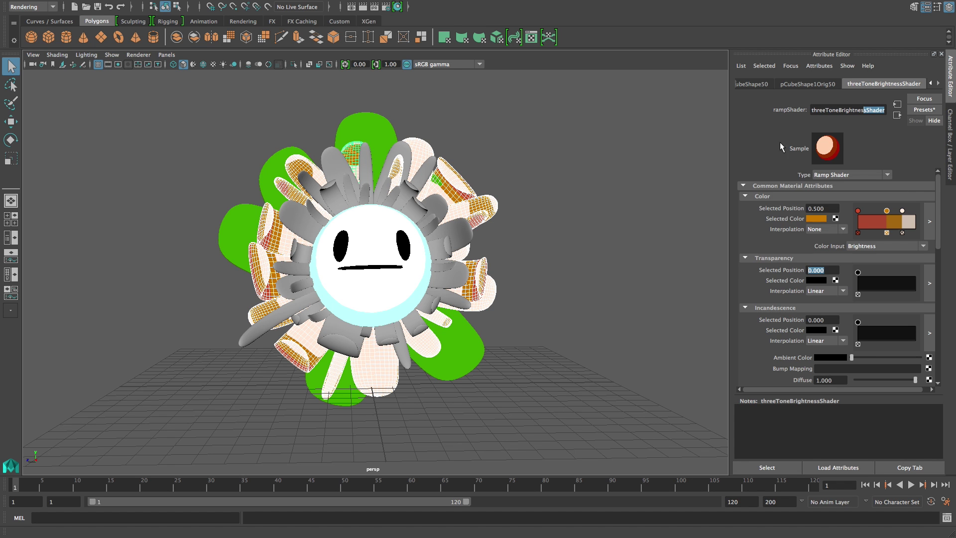
left_click(910, 229)
left_click_drag(770, 258, 836, 263)
left_click(587, 324)
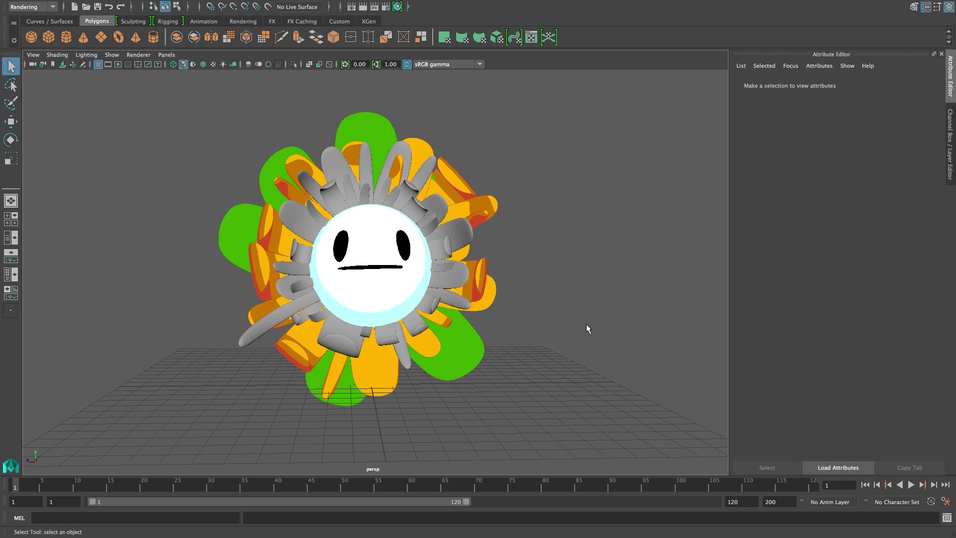
Select every grey inner petal around the face.
left_click_drag(587, 324, 576, 290, "alt")
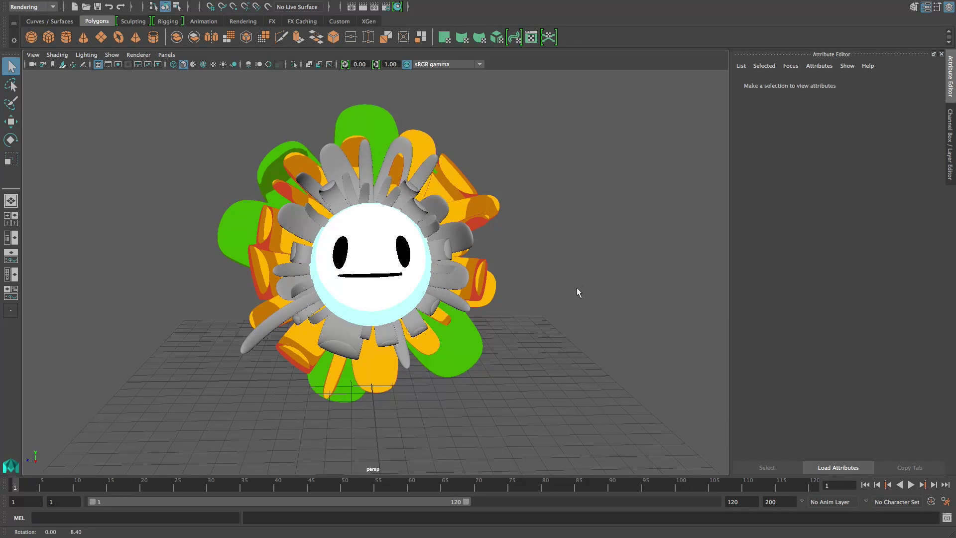
left_click(325, 178)
left_click(313, 193, "shift")
left_click(297, 223, "shift")
left_click(296, 286, "shift")
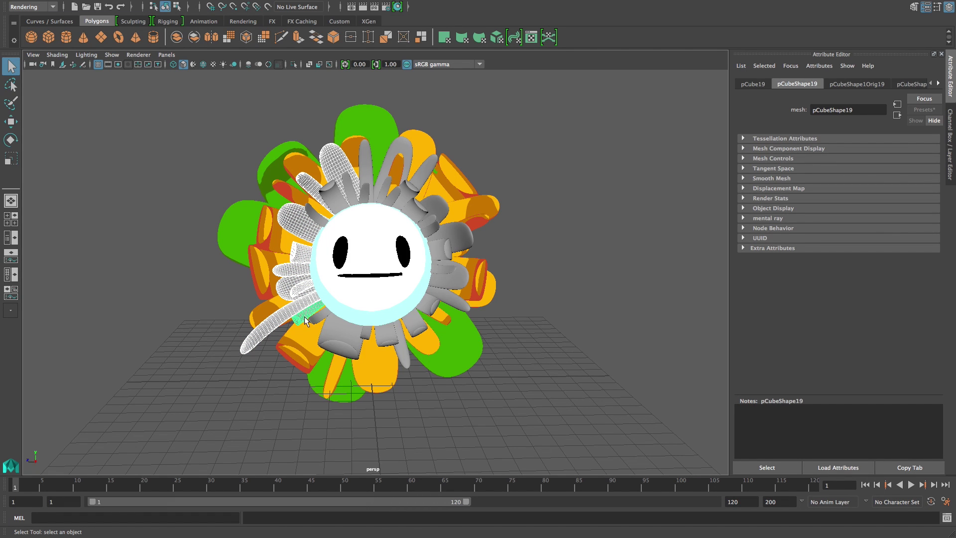
left_click(304, 316, "shift")
left_click(349, 339, "shift")
left_click(388, 344, "shift")
left_click(415, 334, "shift")
left_click(431, 311, "shift")
left_click(450, 286, "shift")
left_click(453, 266, "shift")
left_click(456, 242, "shift")
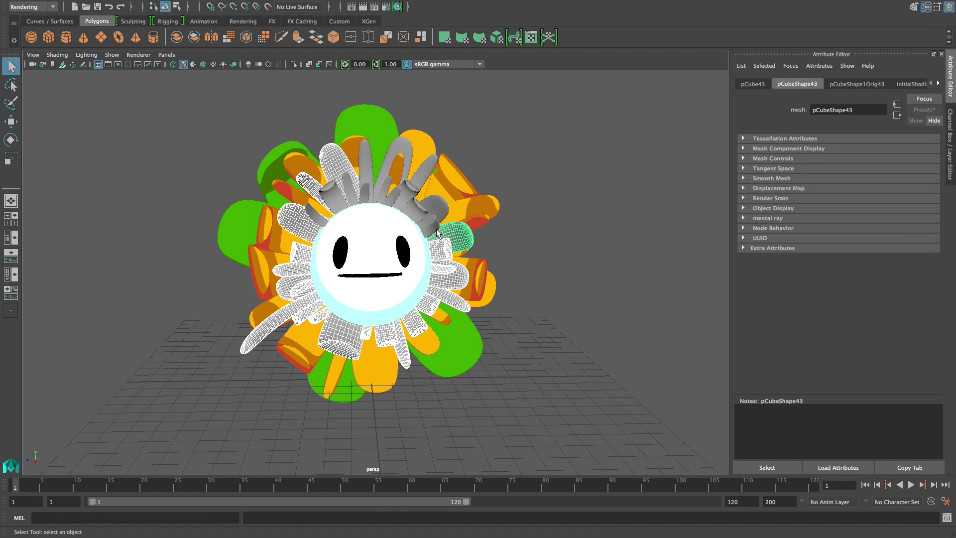
left_click(445, 224, "shift")
left_click(405, 214, "shift")
left_click(418, 175, "shift")
left_click(399, 167, "shift")
left_click(384, 169, "shift")
left_click(366, 159, "shift")
left_click(351, 167, "shift")
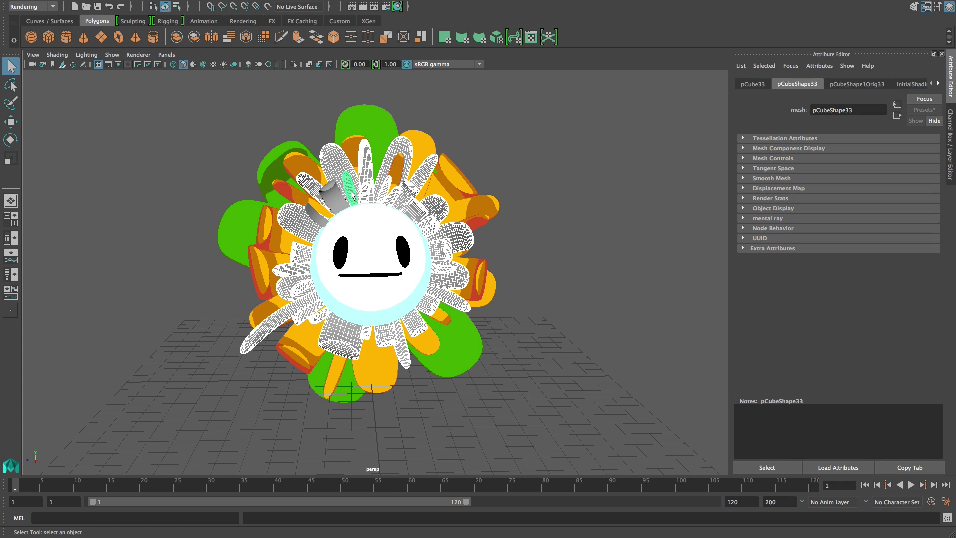
left_click(333, 189, "shift")
left_click(320, 219, "shift")
Assign a Shaded Brightness Two Tone toon fill to the inner petals.
mouse_move(366, 3)
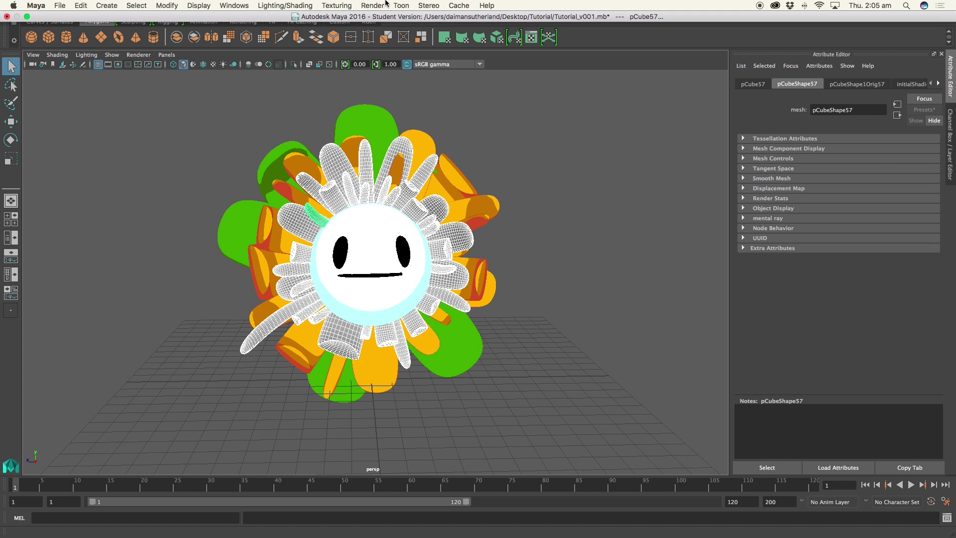
left_click(401, 5)
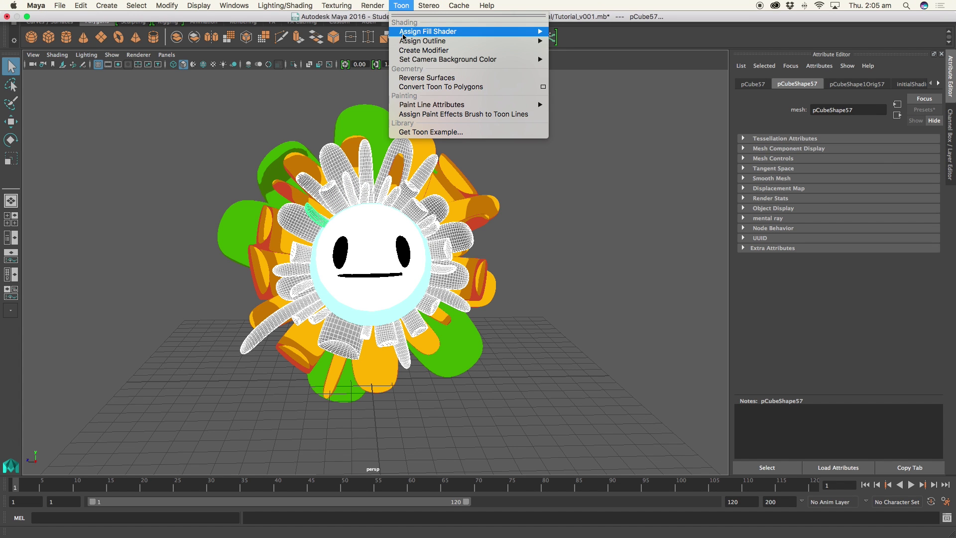
mouse_move(528, 31)
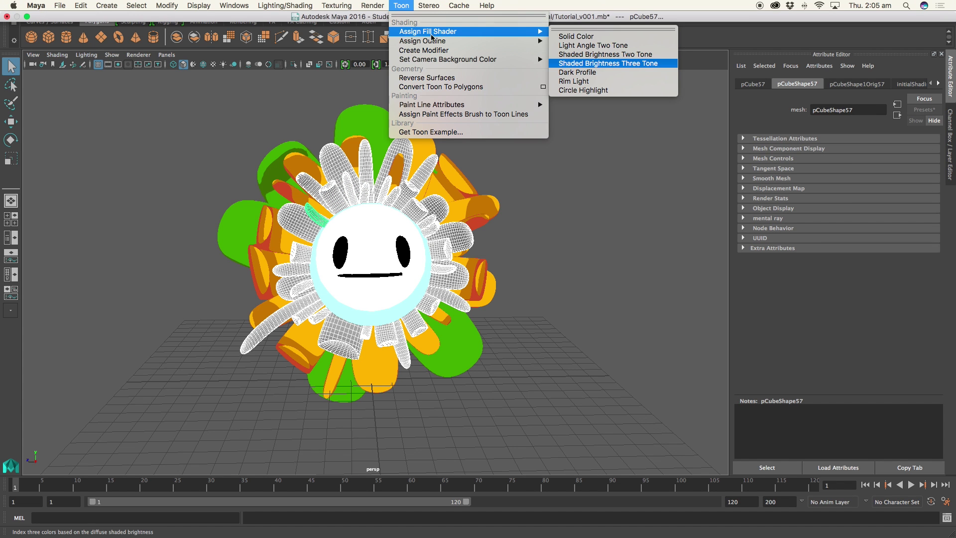
left_click(655, 55)
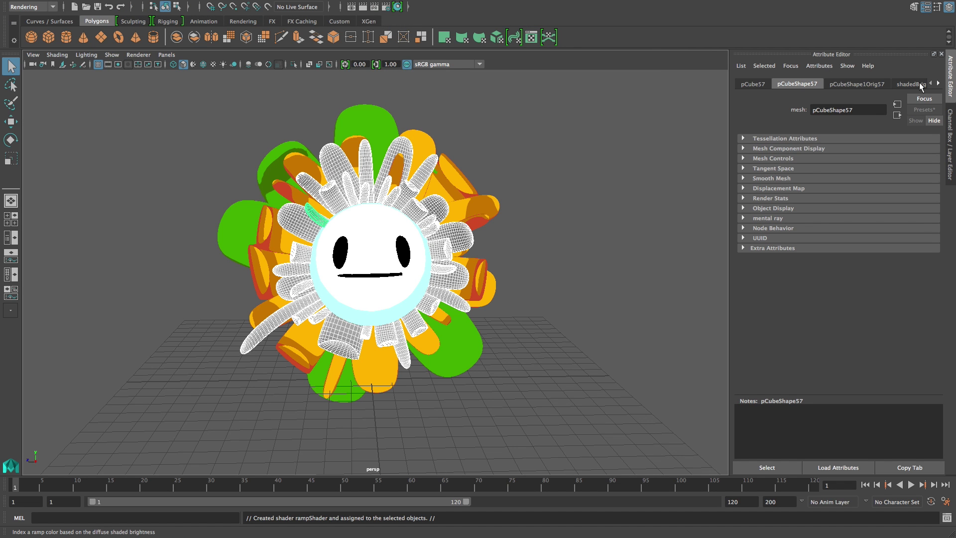
Set the inner petals' ramp shadow tone to orange.
left_click(919, 82)
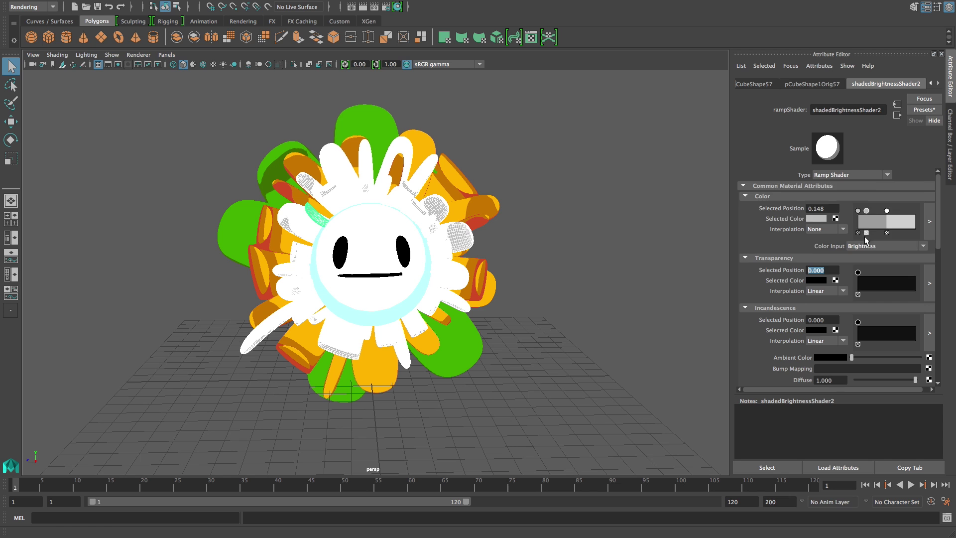
left_click(817, 218)
left_click_drag(892, 229, 904, 245)
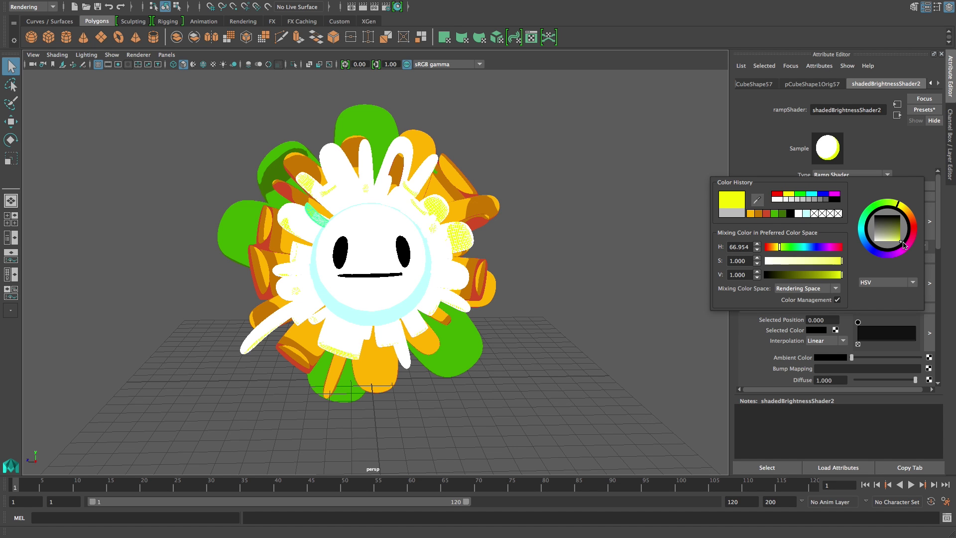
left_click(750, 214)
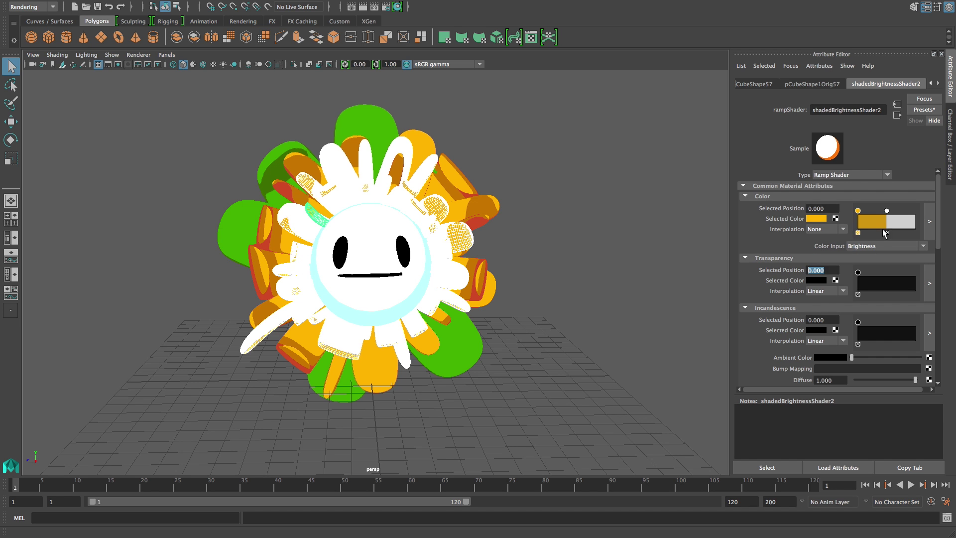
Make the ramp's light tone bright yellow, then orbit to inspect the whole flower.
left_click(886, 210)
left_click(817, 218)
left_click(780, 192)
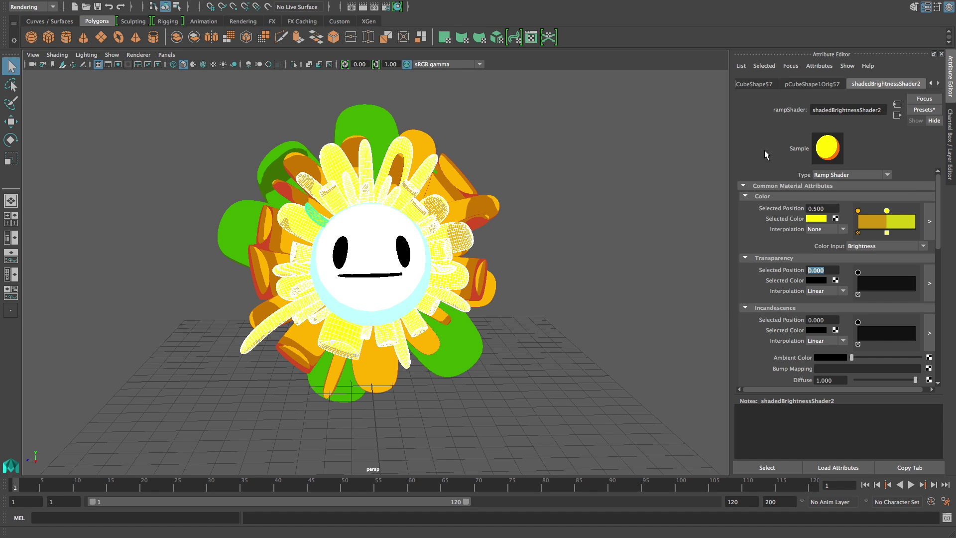
left_click(581, 277)
left_click_drag(582, 277, 534, 289, "alt")
left_click_drag(613, 286, 588, 287, "alt")
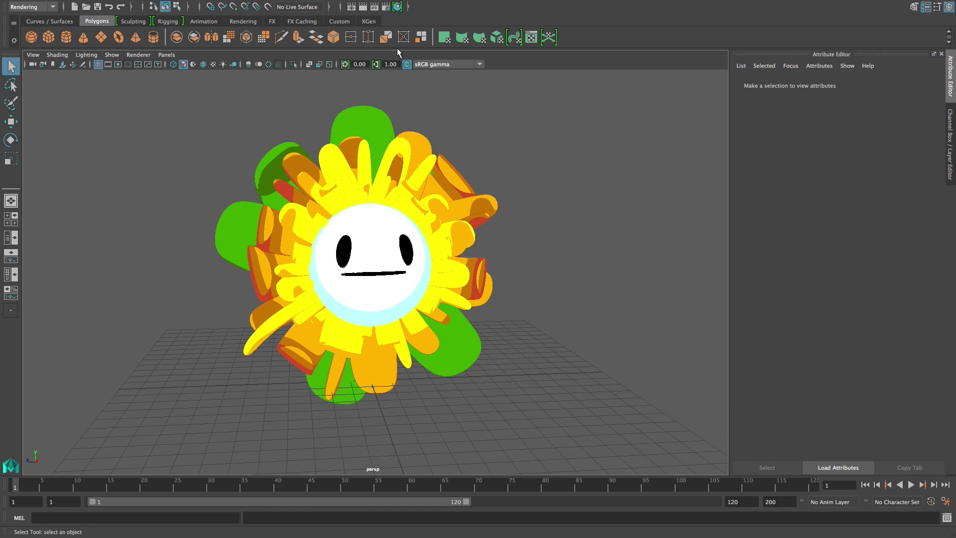
mouse_move(542, 333)
left_mouse_down("alt")
mouse_move(578, 335)
mouse_move(517, 327)
mouse_move(525, 333)
left_mouse_up("alt")
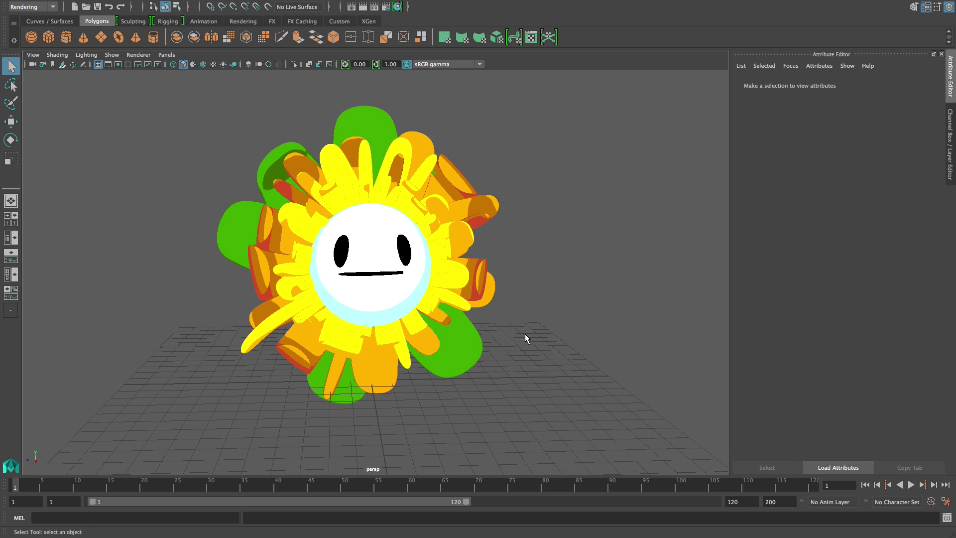
scroll(525, 333, "down", 3)
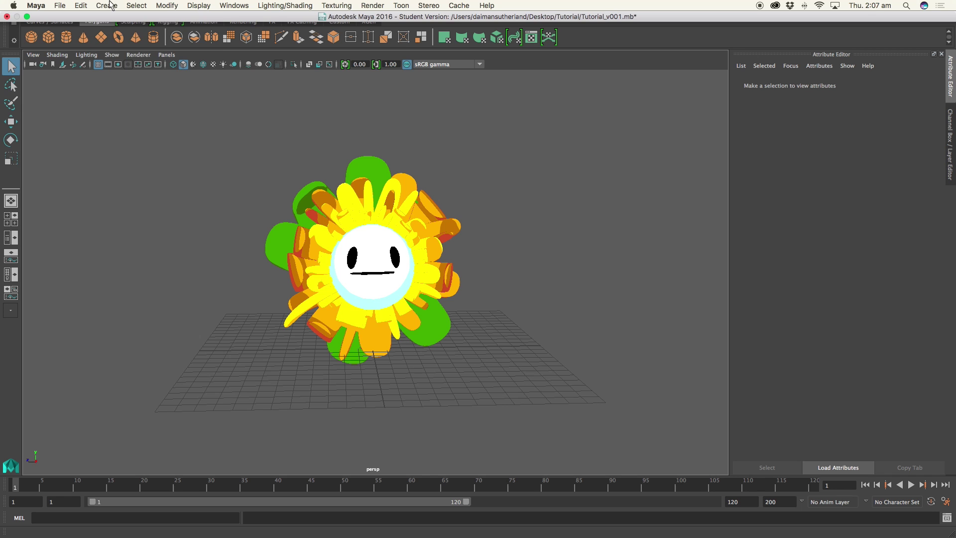
Create a spot light, move it to the flower's right and enlarge it.
left_click(107, 5)
mouse_move(126, 65)
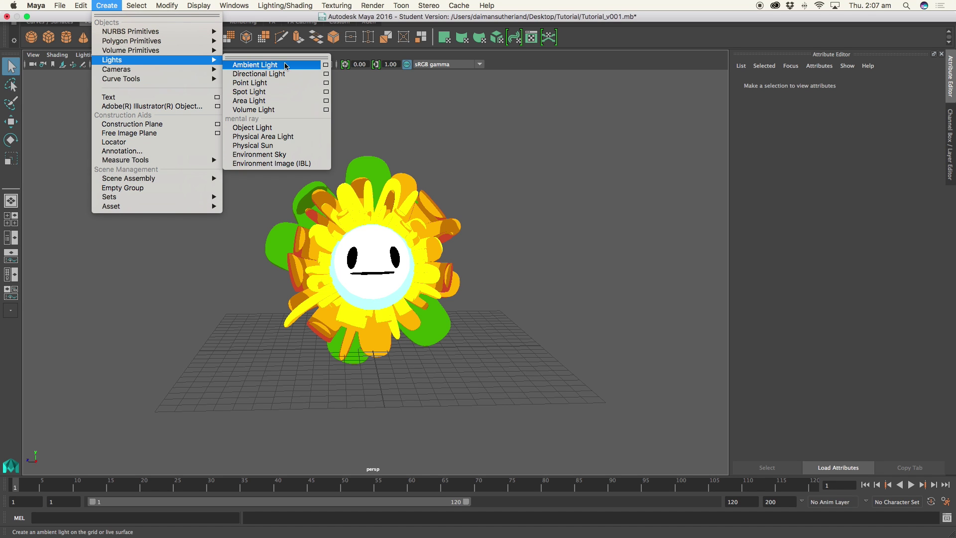
left_click(285, 91)
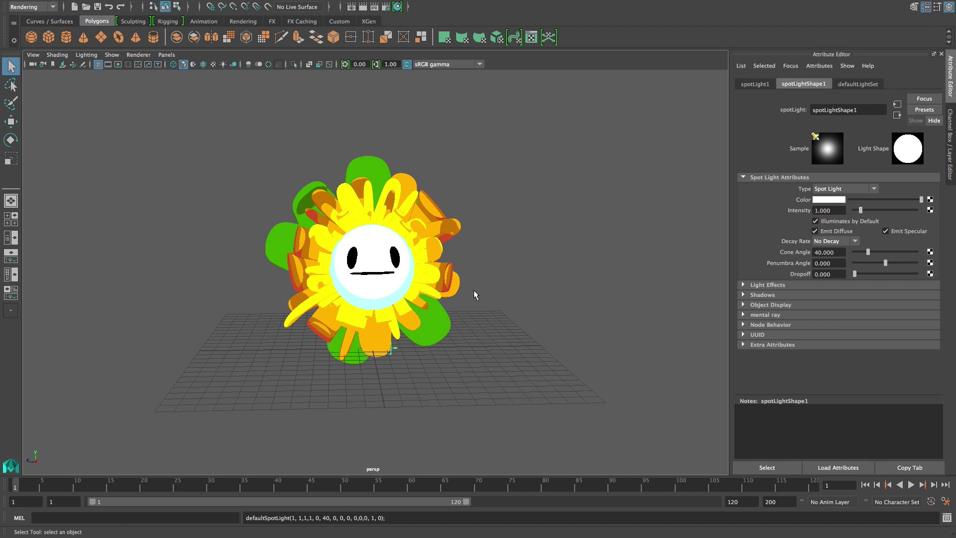
left_click(11, 121)
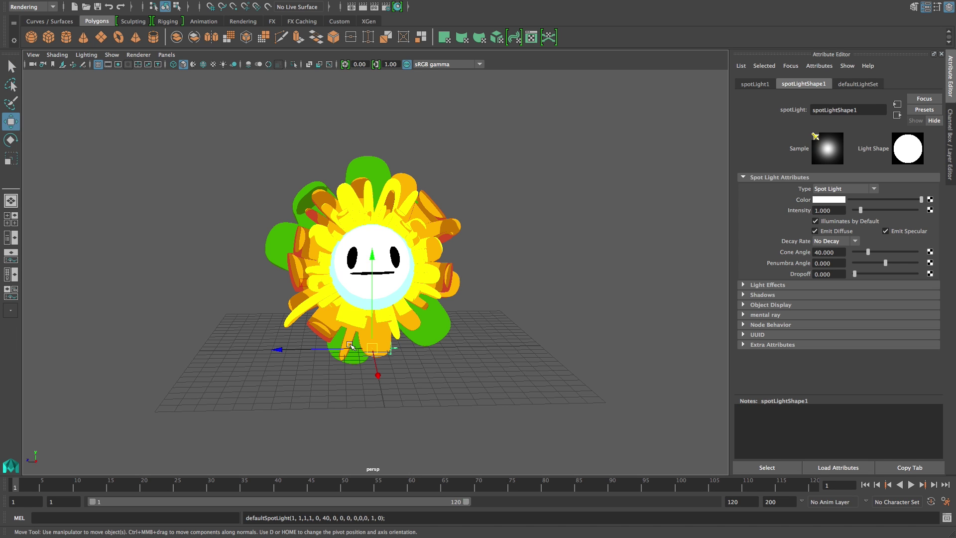
left_click_drag(309, 347, 486, 347)
left_click(11, 159)
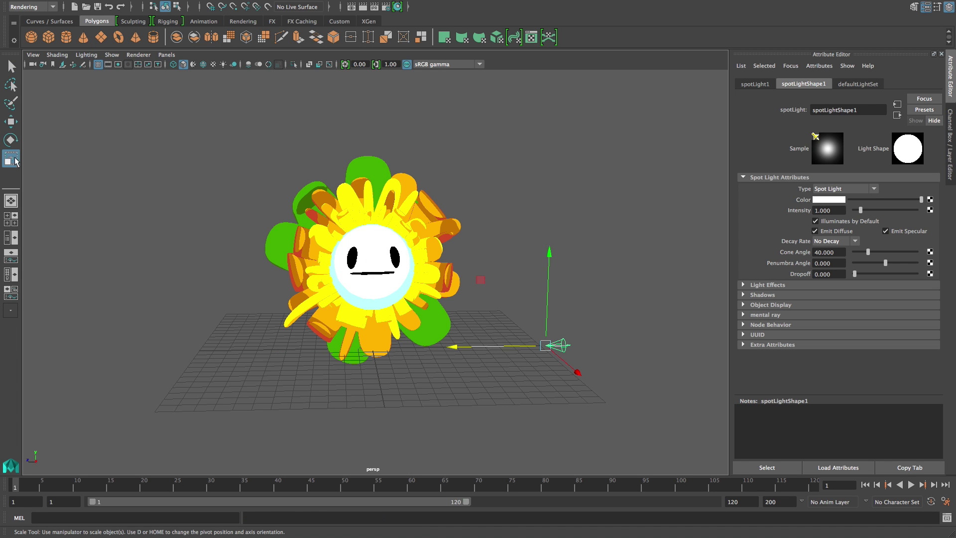
left_click_drag(546, 346, 682, 427)
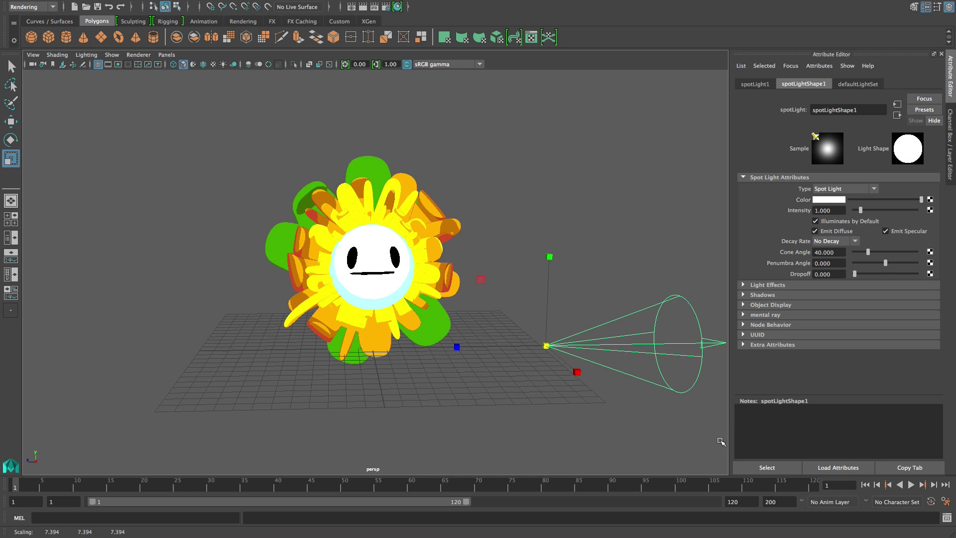
Rotate the spot light to face the flower and reposition it up and to the right.
left_click(11, 140)
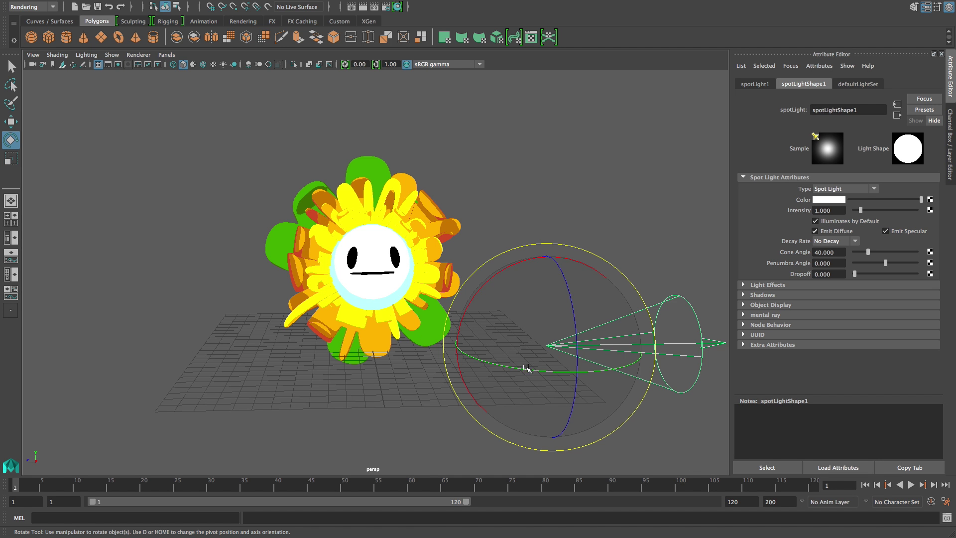
left_click_drag(529, 369, 600, 260)
left_click_drag(368, 429, 229, 338, "alt")
key("w")
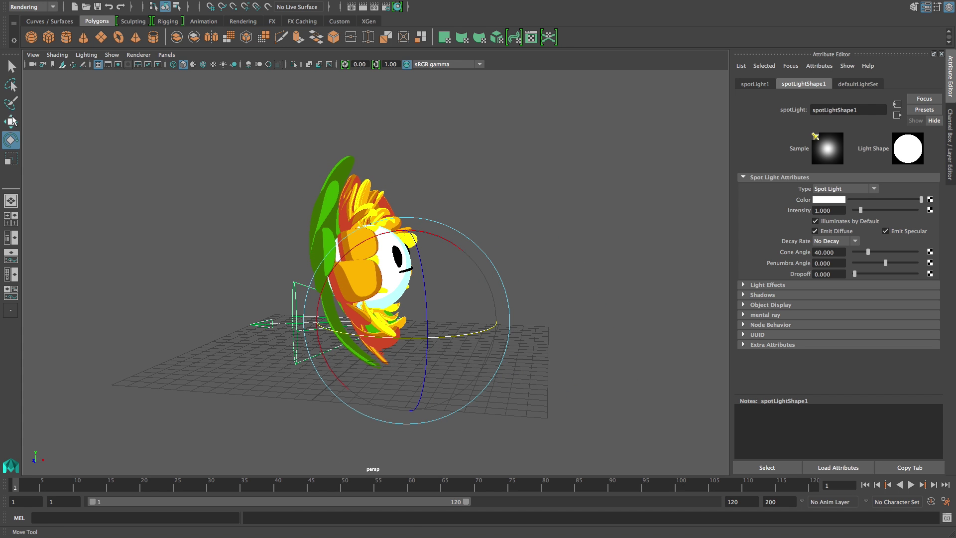
left_click_drag(410, 320, 672, 241)
left_click_drag(673, 358, 604, 295, "alt")
left_click_drag(663, 242, 450, 369, "alt")
scroll(451, 375, "up", 5)
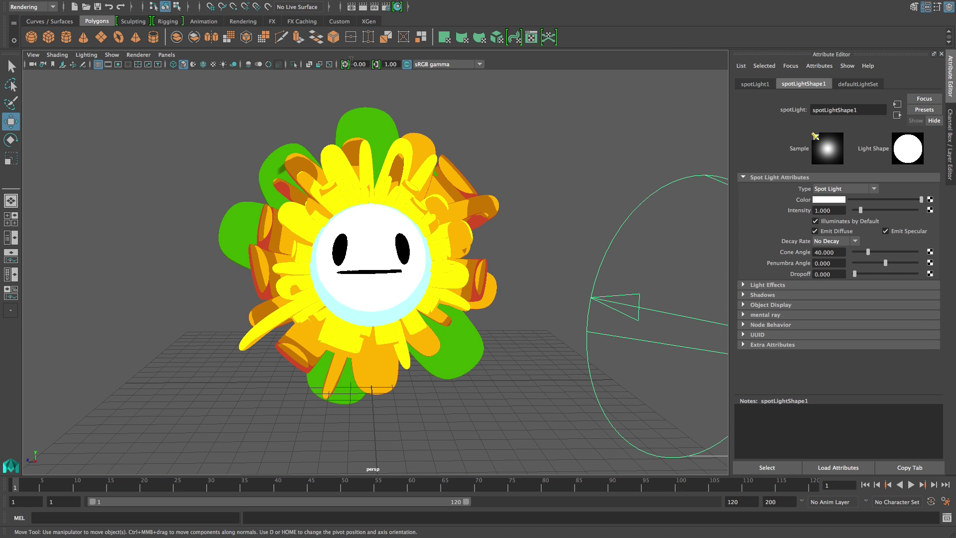
left_click(363, 6)
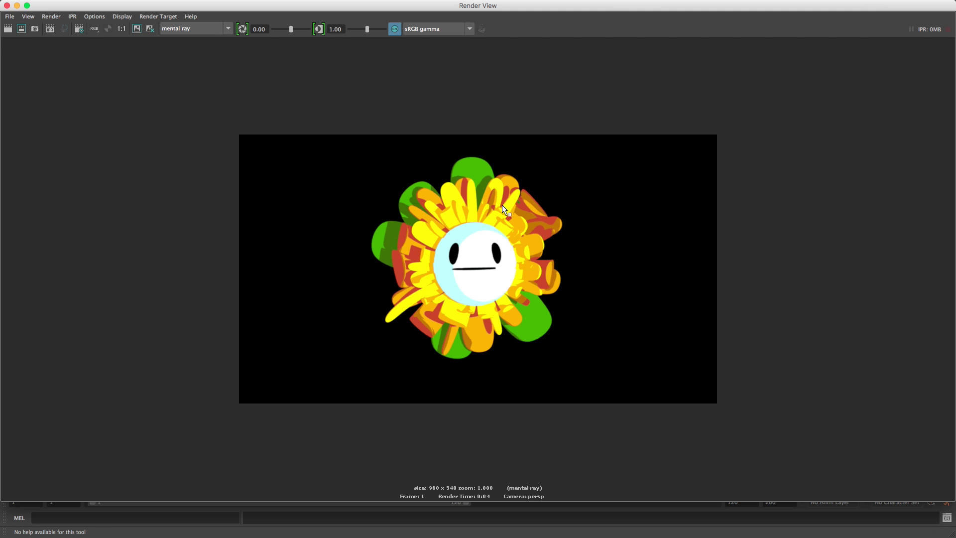
left_click(7, 6)
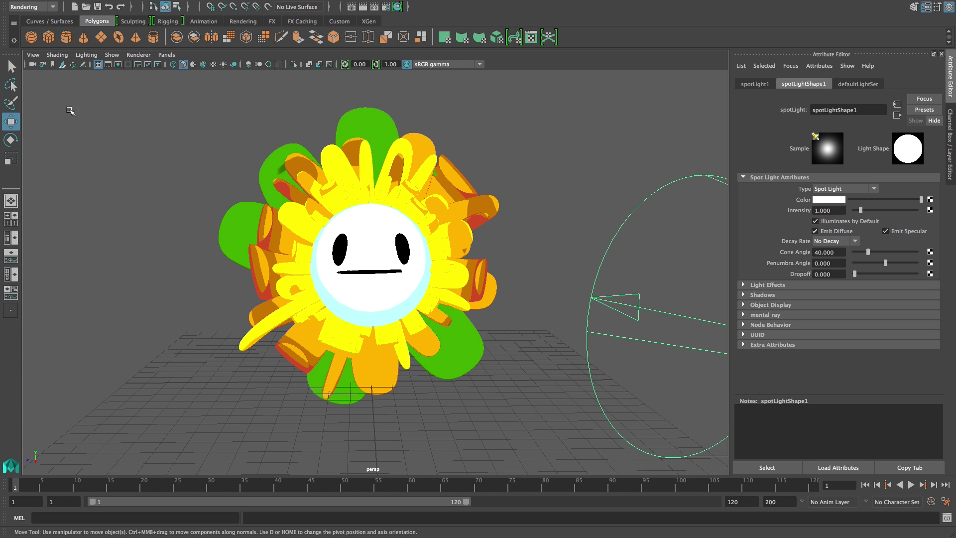
left_click_drag(379, 410, 432, 407, "alt")
left_click(362, 7)
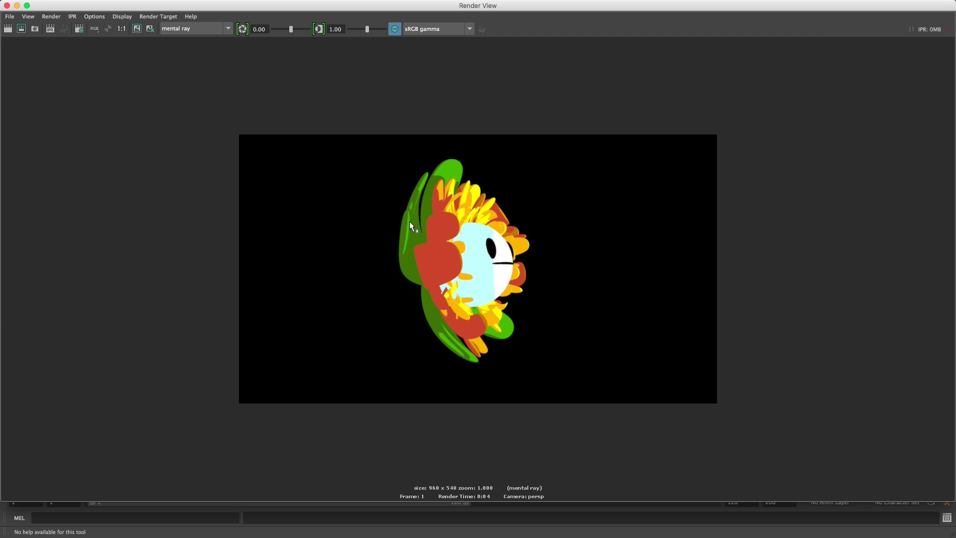
left_click(7, 5)
left_click_drag(548, 335, 499, 336, "alt")
left_click(691, 208)
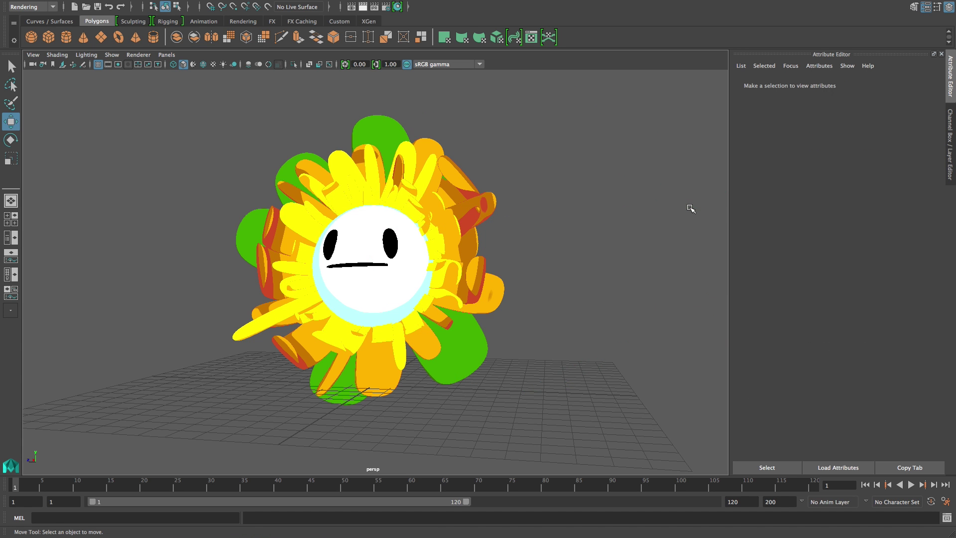
Select the face sphere and set its shadedBrightnessShader colour interpolation to Spline.
left_click_drag(648, 345, 670, 357, "alt")
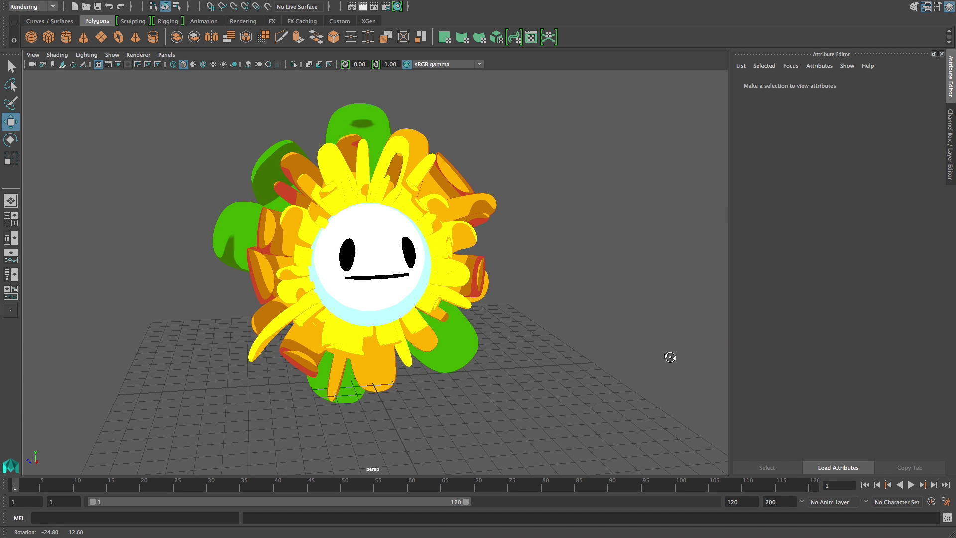
left_click(386, 260)
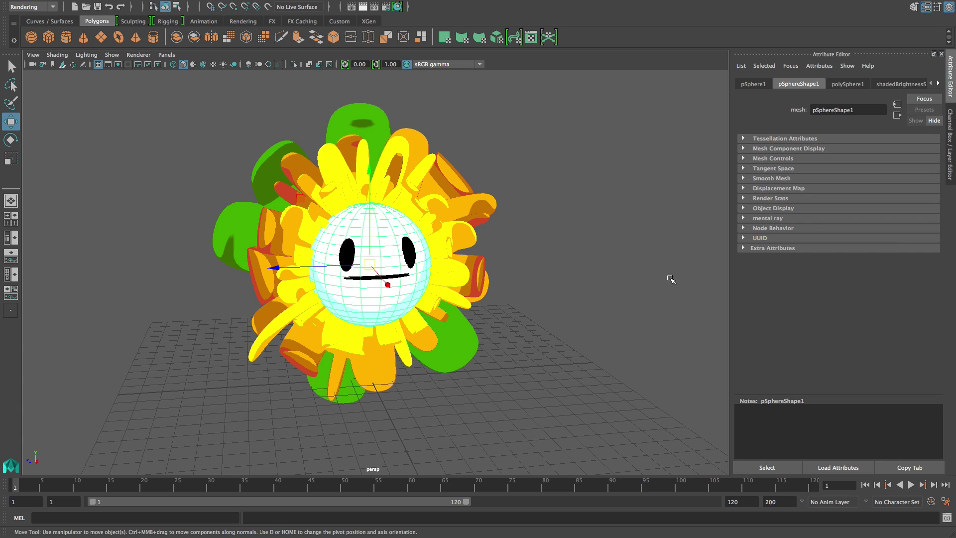
left_click(897, 83)
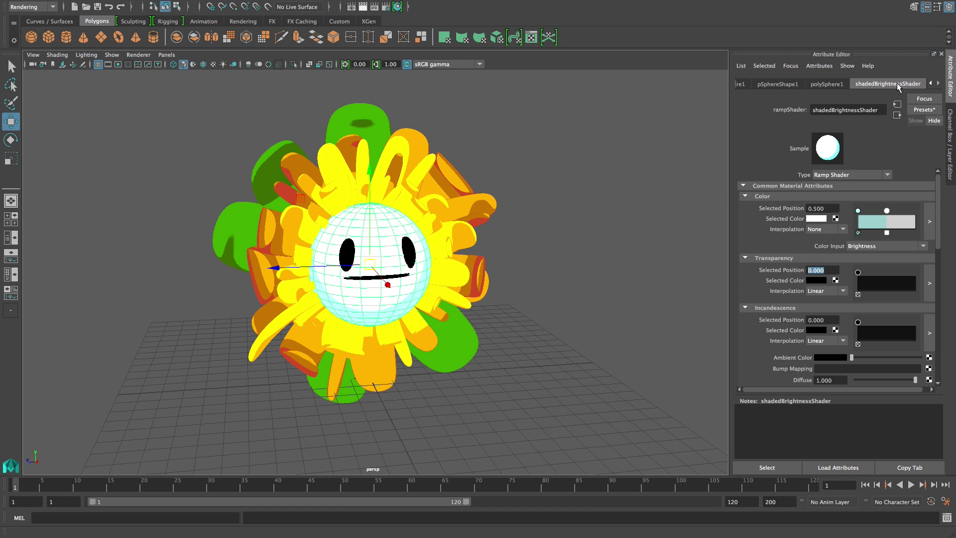
left_click(843, 228)
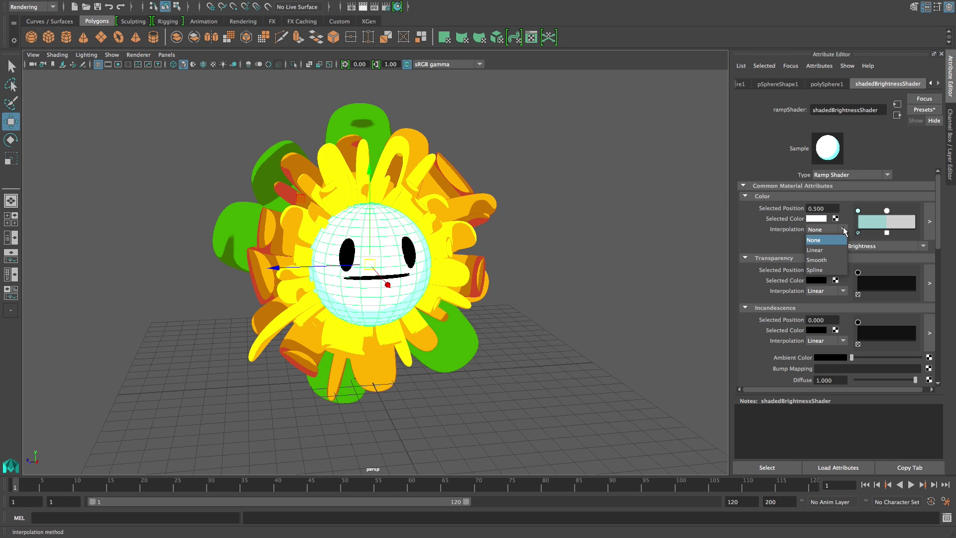
left_click(835, 271)
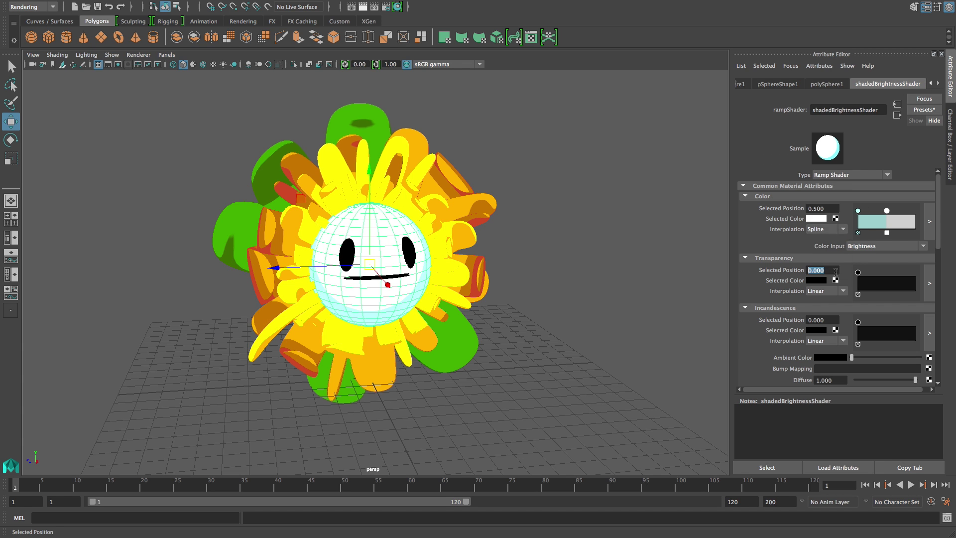
In the larger ramp editor, make the ramp a Spline gradient and move the teal stop toward the middle.
left_click(930, 221)
left_click(374, 281)
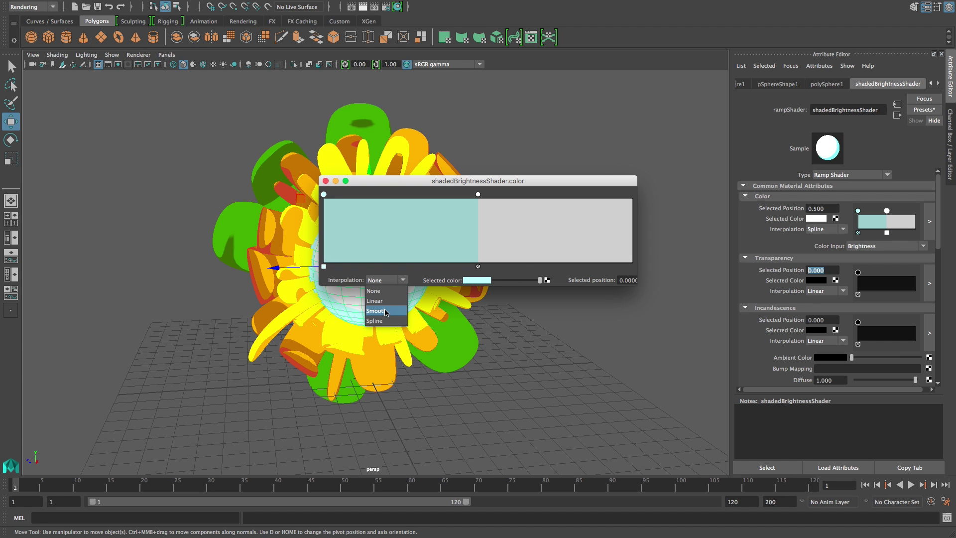
left_click(385, 319)
left_click_drag(478, 195, 472, 196)
left_click_drag(324, 194, 489, 196)
left_click(325, 181)
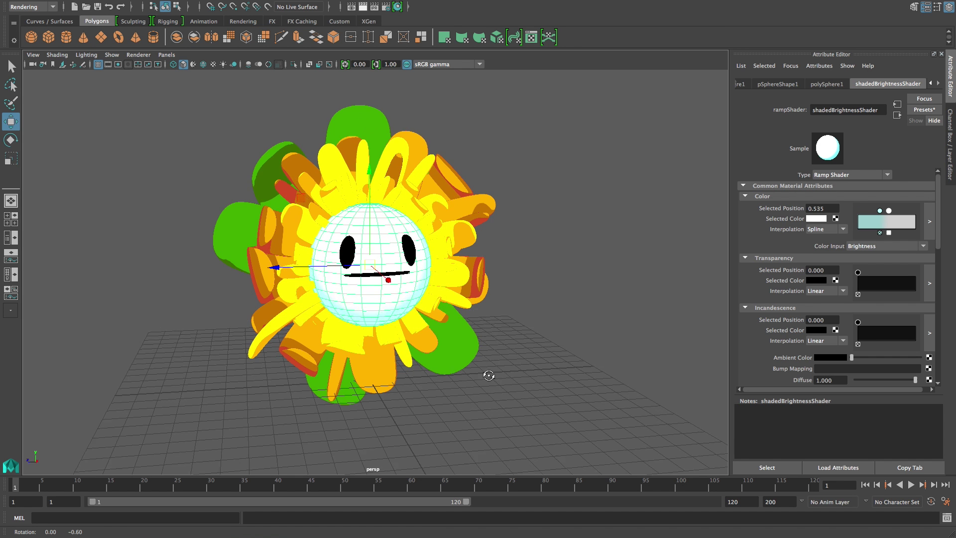
Shift the face ramp's teal stop toward the dark end, near 0.243, and select the white stop.
left_click(468, 385)
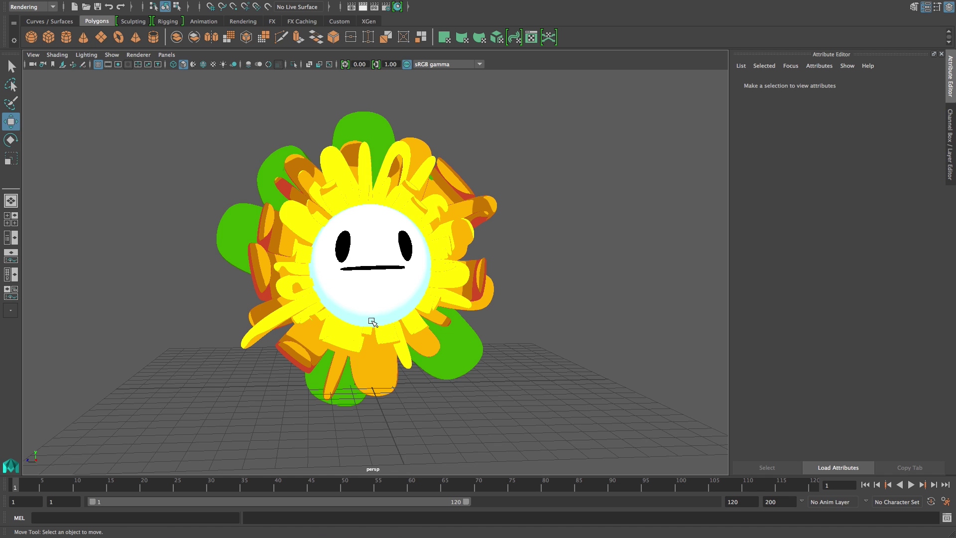
left_click(418, 305)
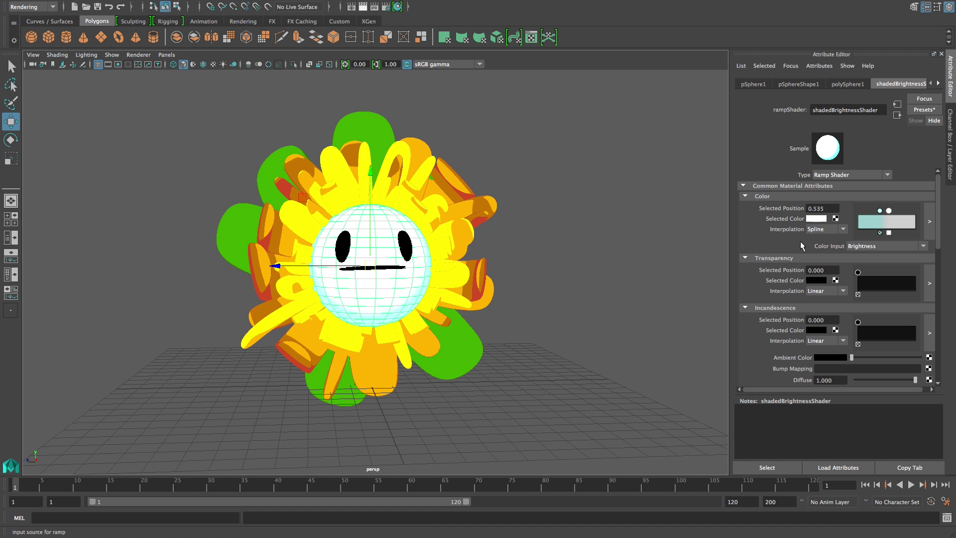
left_click_drag(878, 211, 870, 211)
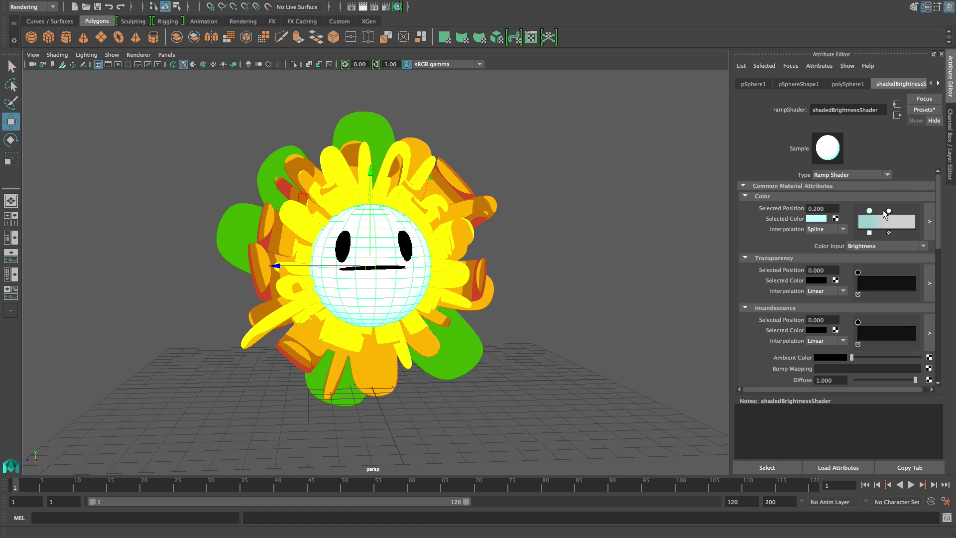
left_click_drag(871, 210, 865, 210)
left_click(901, 211)
Select the left-side petals and set their three-tone ramp interpolation to Spline.
left_click(624, 400)
mouse_move(475, 406)
left_mouse_down("alt")
mouse_move(508, 409)
mouse_move(474, 409)
left_mouse_up("alt")
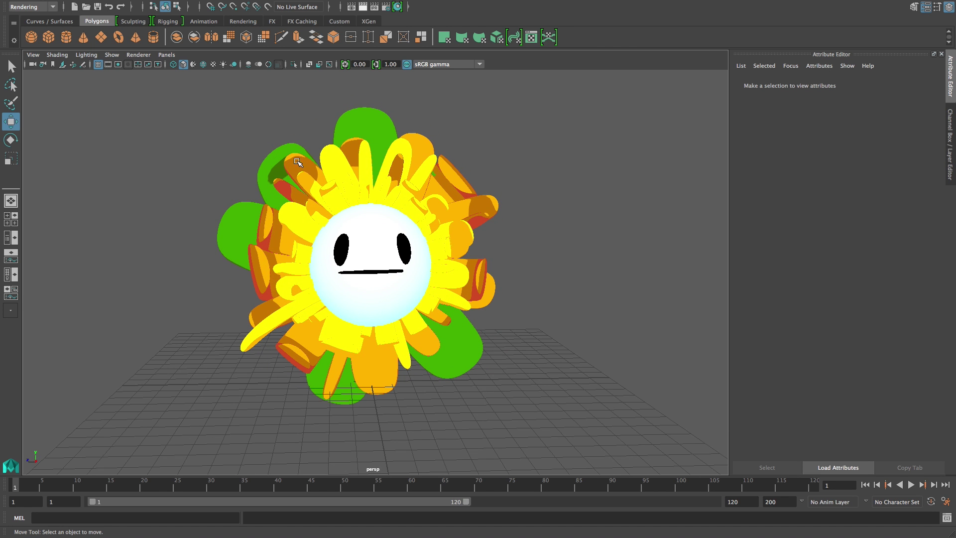
mouse_move(303, 166)
left_mouse_down()
mouse_move(270, 228)
mouse_move(269, 287)
mouse_move(284, 321)
mouse_move(334, 373)
mouse_move(400, 372)
mouse_move(370, 369)
mouse_move(395, 373)
mouse_move(429, 350)
mouse_move(444, 321)
mouse_move(486, 301)
mouse_move(482, 284)
mouse_move(494, 297)
mouse_move(452, 240)
mouse_move(480, 215)
mouse_move(431, 148)
mouse_move(359, 140)
left_mouse_up()
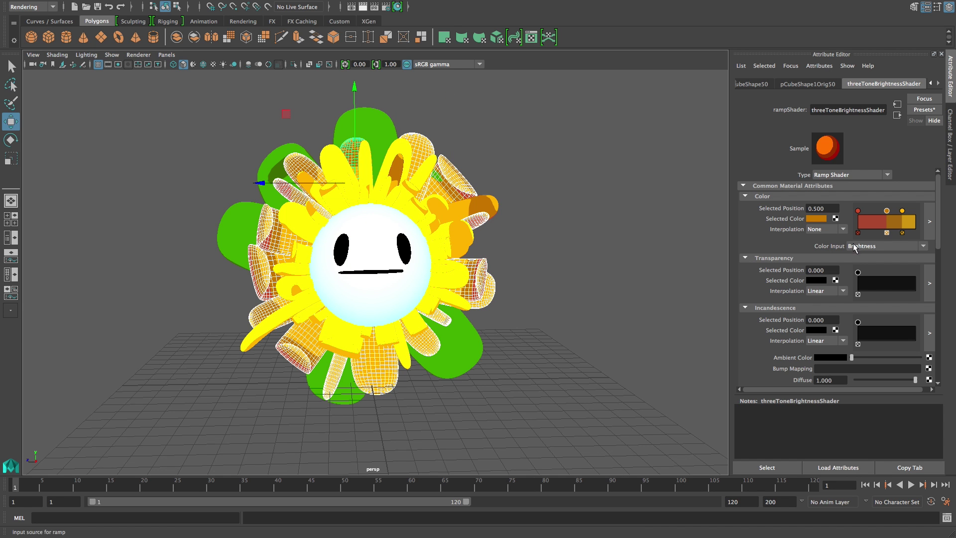
left_click(930, 222)
left_click(386, 279)
left_click(385, 324)
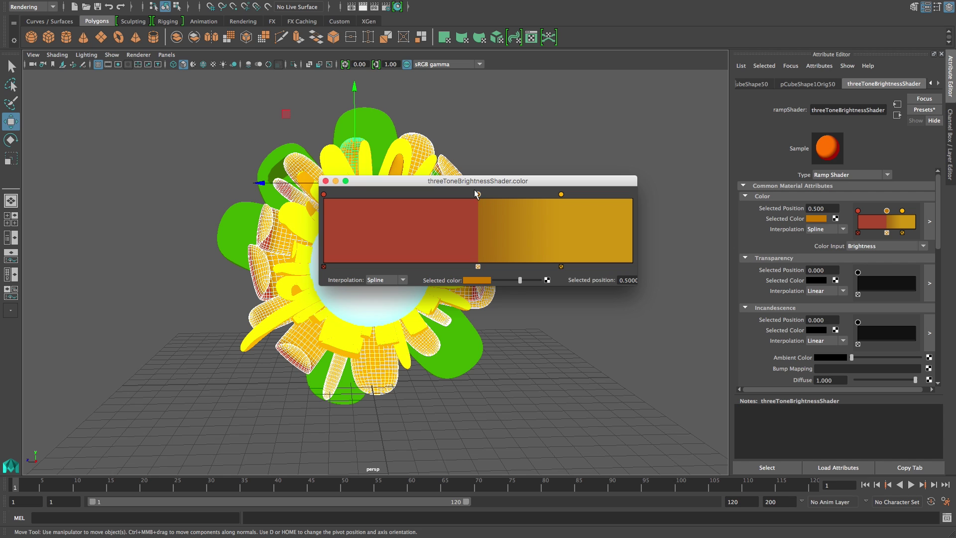
left_click(386, 280)
left_click(385, 324)
Make the petal ramp's left stop Spline too and move the orange middle stop to about 0.529.
mouse_move(478, 195)
left_mouse_down()
mouse_move(419, 195)
mouse_move(487, 198)
left_mouse_up()
left_click(324, 194)
left_click(386, 280)
left_click(386, 320)
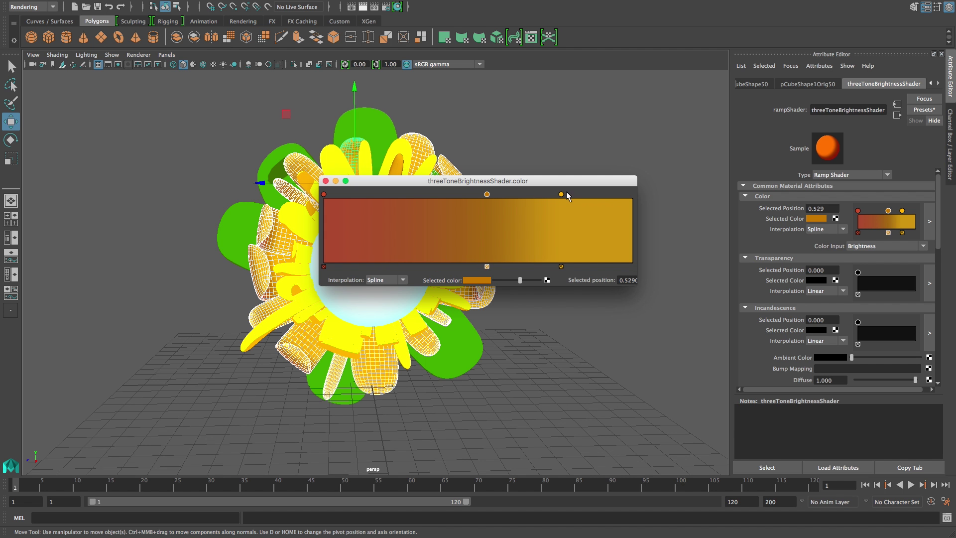
left_click_drag(561, 194, 543, 196)
left_click(325, 181)
left_click(639, 344)
mouse_move(594, 350)
left_mouse_down("alt")
mouse_move(581, 361)
mouse_move(615, 354)
mouse_move(585, 350)
left_mouse_up("alt")
Select a green leaf and set both of its shadedBrightnessShader1 ramp stops to Spline interpolation.
left_click(237, 230)
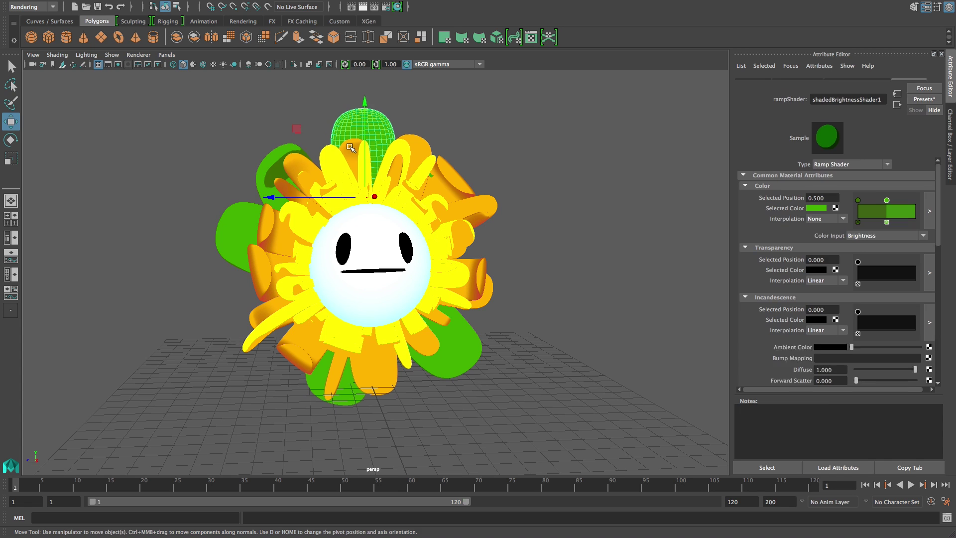
left_click(448, 343)
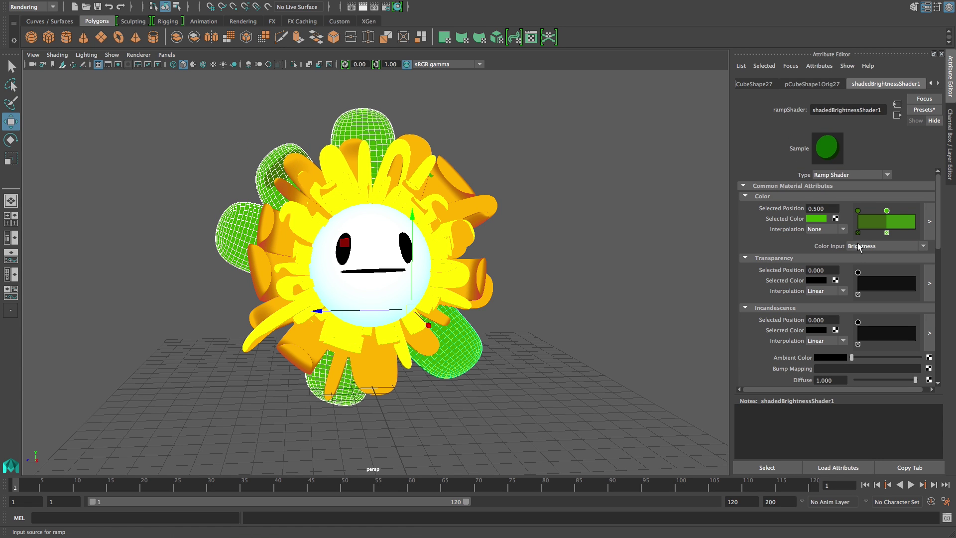
left_click(929, 221)
left_click(386, 279)
left_click(385, 327)
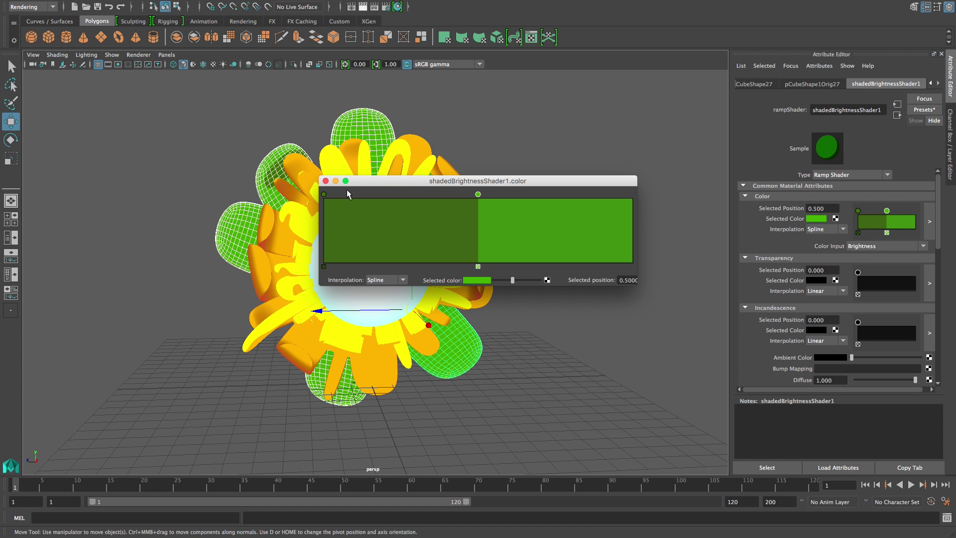
left_click(324, 194)
left_click(386, 280)
left_click(385, 327)
Move the leaf ramp's bright green stop to about 0.606 and close the ramp window.
left_click_drag(478, 194, 517, 196)
left_click_drag(325, 194, 424, 199)
left_click(326, 181)
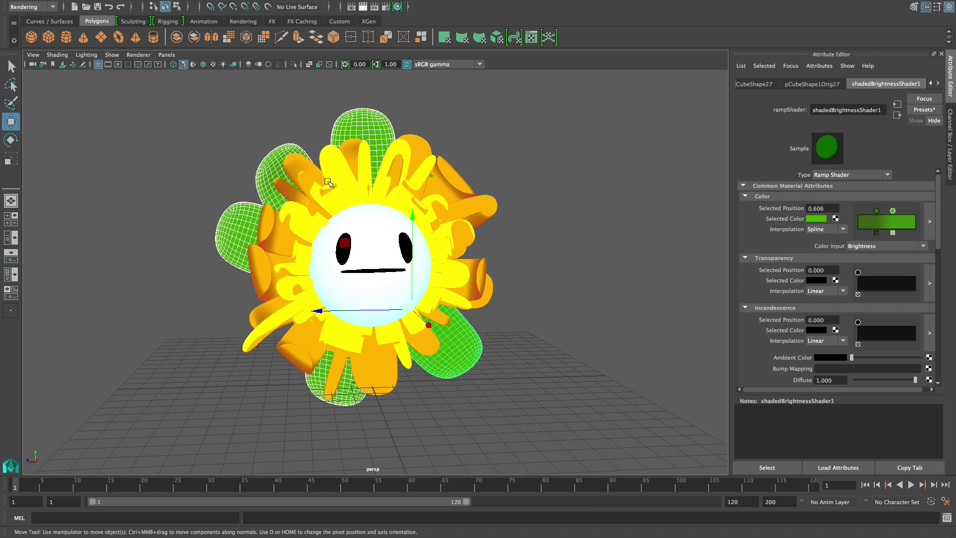
left_click(626, 352)
mouse_move(625, 352)
left_mouse_down("alt")
mouse_move(593, 363)
mouse_move(536, 354)
mouse_move(608, 348)
left_mouse_up("alt")
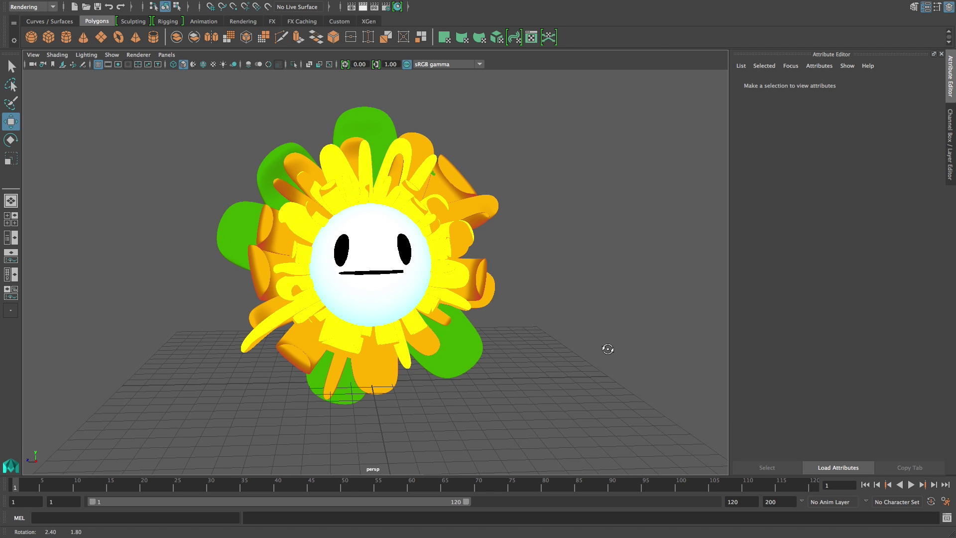
left_click(367, 8)
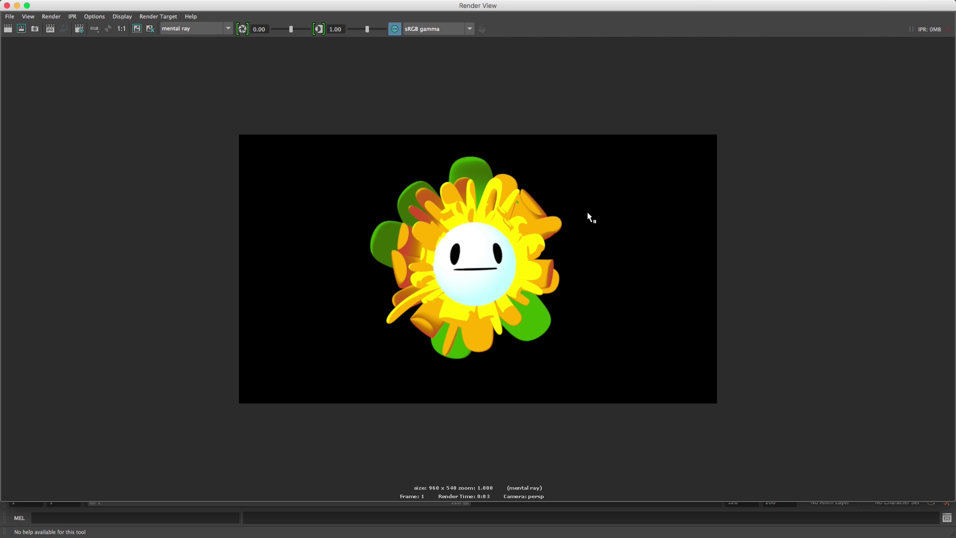
left_click(7, 5)
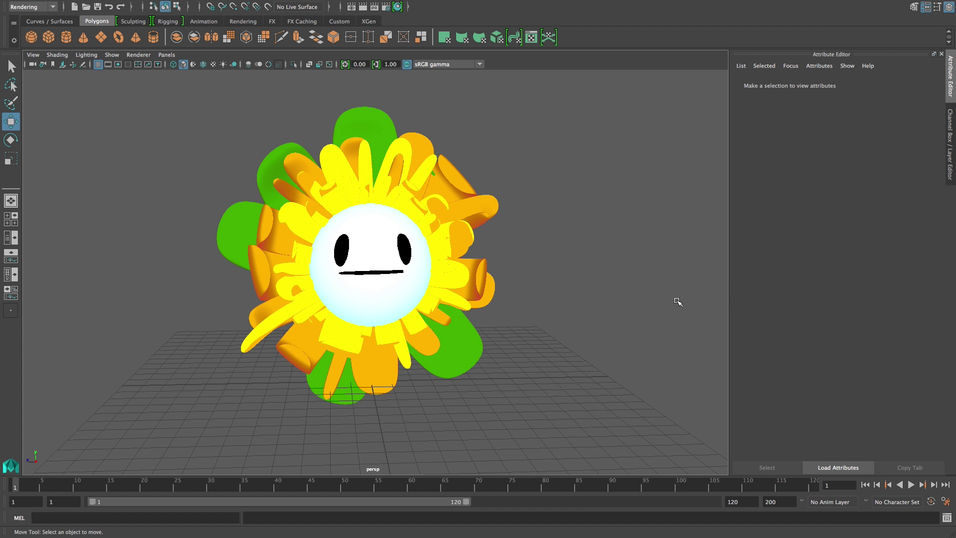
Set the green leaf's ramp interpolation to None and slide one of its stops leftward.
left_click(451, 368)
left_click(826, 229)
left_click(824, 230)
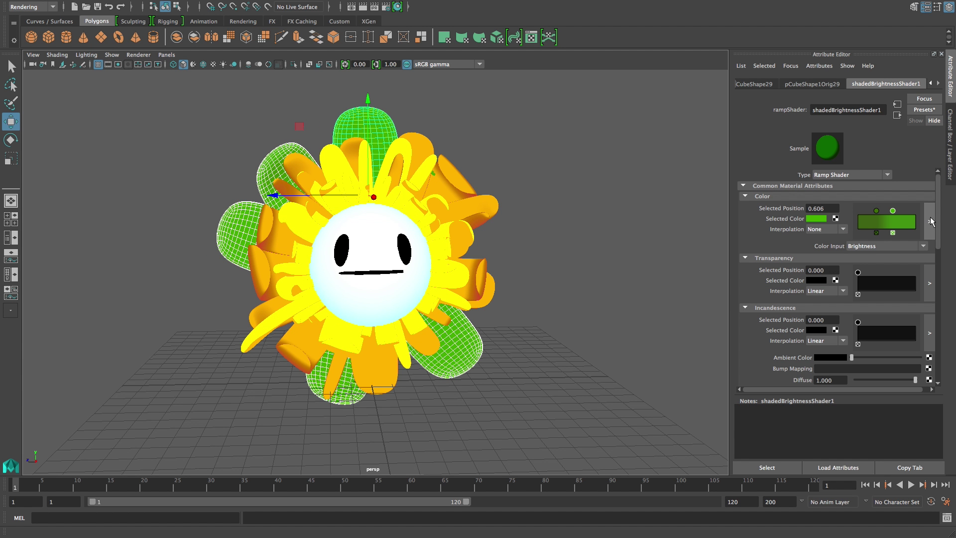
left_click(929, 221)
left_click(386, 280)
left_click(391, 291)
left_click_drag(511, 194, 473, 194)
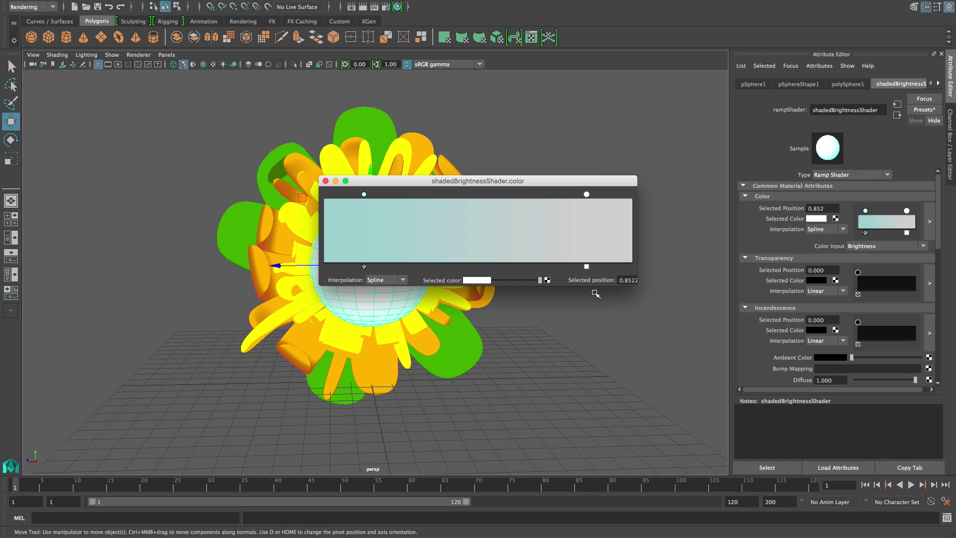
Set the face ramp to None interpolation with its right stop at 0.540.
left_click(386, 280)
left_click(384, 290)
mouse_move(587, 195)
left_mouse_down()
mouse_move(472, 200)
mouse_move(491, 199)
left_mouse_up()
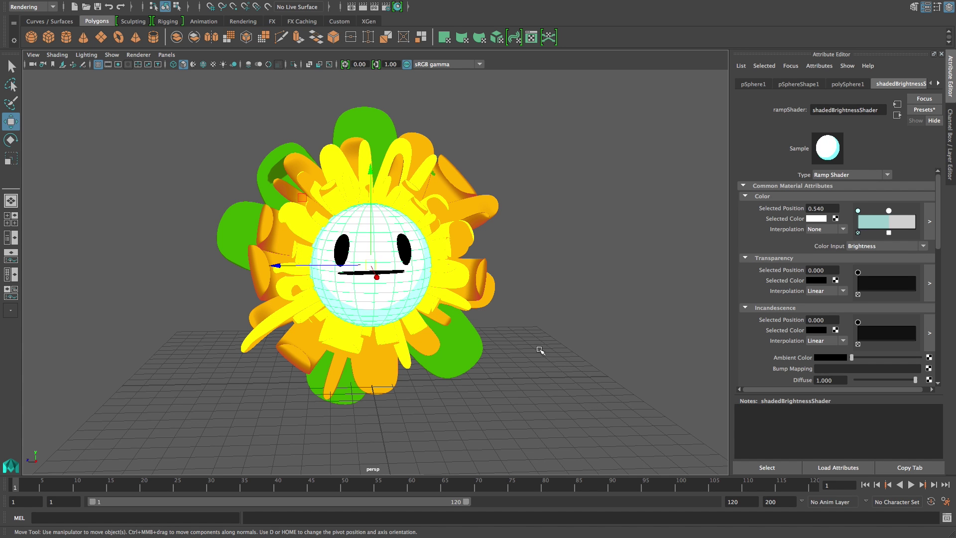
Select the orange petals and set each of their ramp stops to None interpolation.
mouse_move(540, 351)
left_mouse_down()
mouse_move(380, 370)
mouse_move(305, 354)
mouse_move(262, 273)
mouse_move(293, 193)
mouse_move(354, 154)
mouse_move(451, 171)
mouse_move(490, 292)
left_mouse_up()
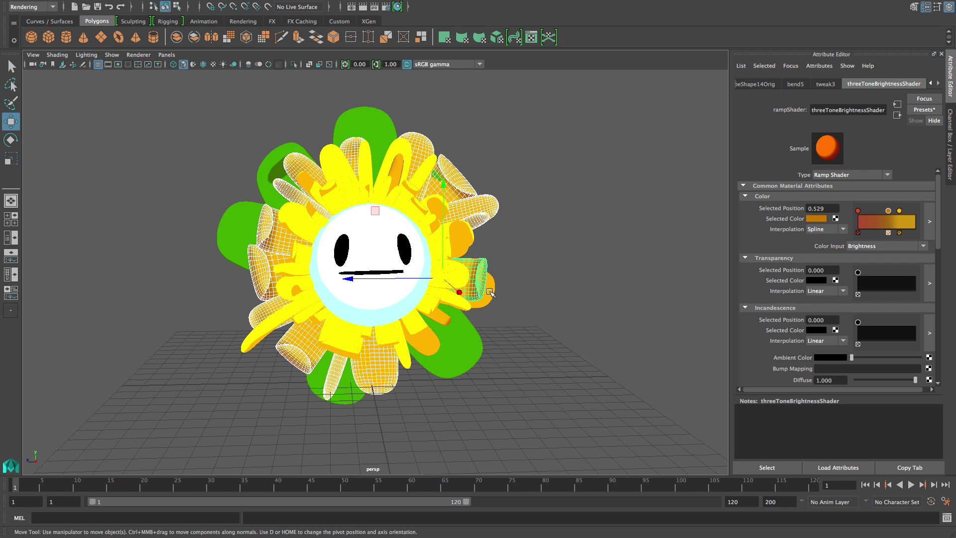
left_click(929, 221)
left_click(386, 280)
left_click(381, 294)
left_click(545, 194)
left_click(386, 280)
left_click(381, 293)
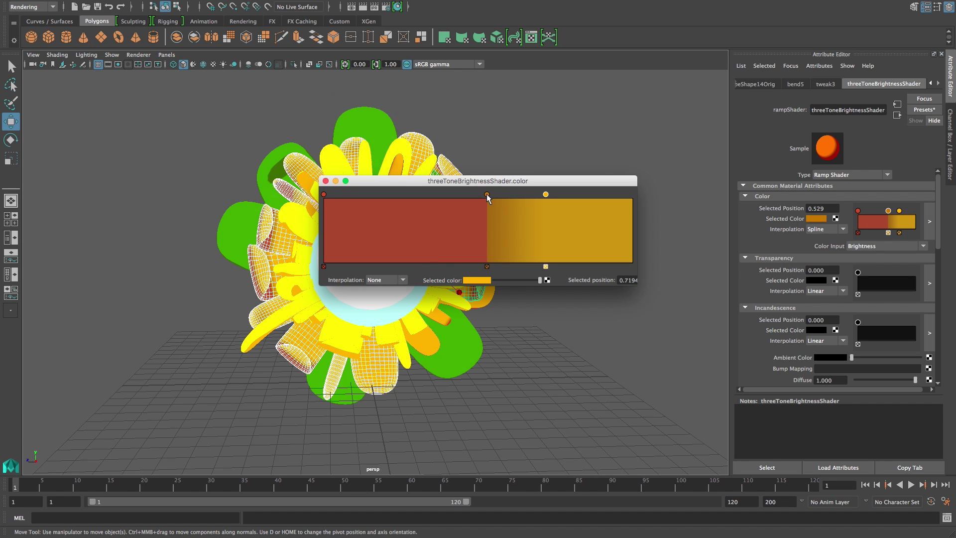
left_click(487, 194)
left_click(386, 280)
left_click(381, 293)
Move the petal ramp's middle stop to 0.395 and right stop to 0.600.
mouse_move(487, 194)
left_mouse_down()
mouse_move(417, 206)
mouse_move(446, 195)
left_mouse_up()
mouse_move(546, 195)
left_mouse_down()
mouse_move(481, 201)
mouse_move(499, 205)
left_mouse_up()
left_click(621, 323)
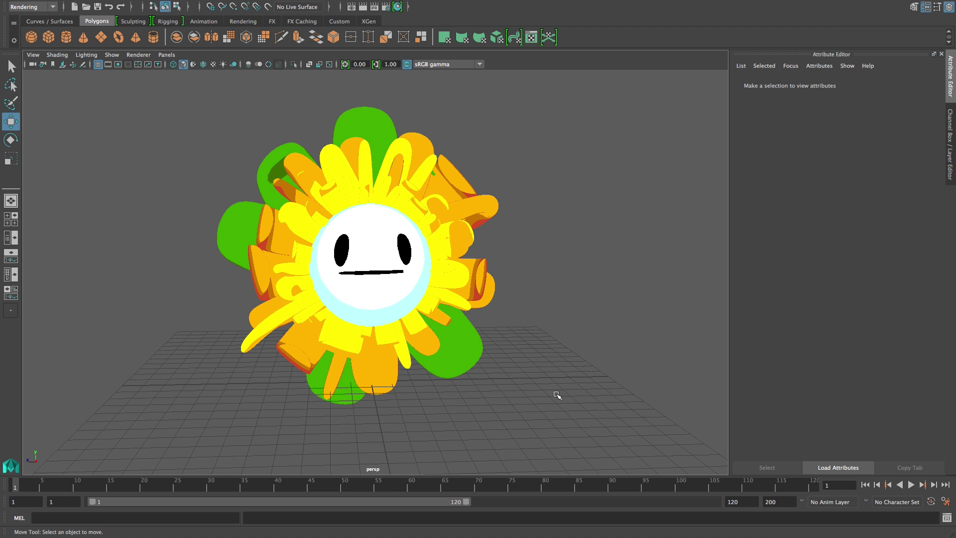
Orbit to view the flower's back leaves, then select the whole flower mesh.
left_click_drag(555, 381, 587, 362, "alt")
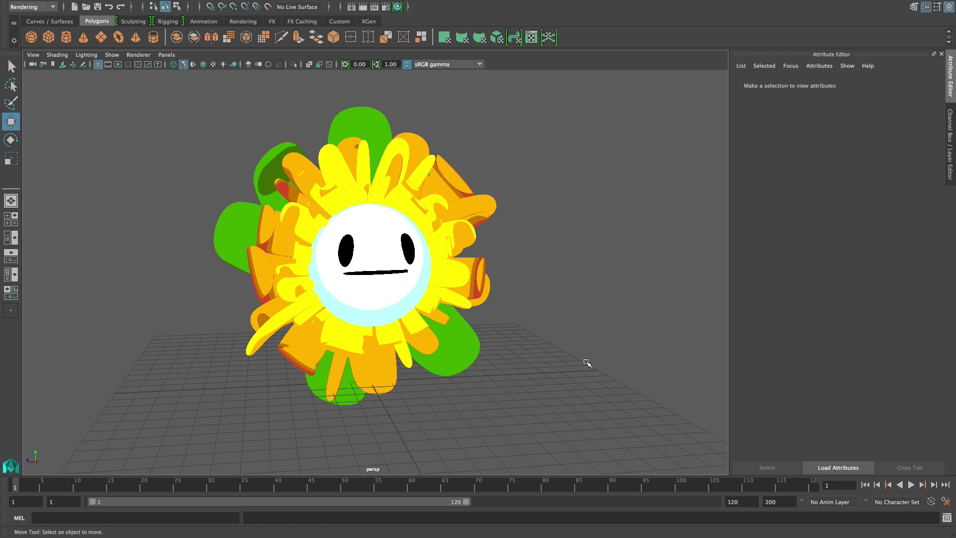
mouse_move(338, 3)
left_click(389, 277)
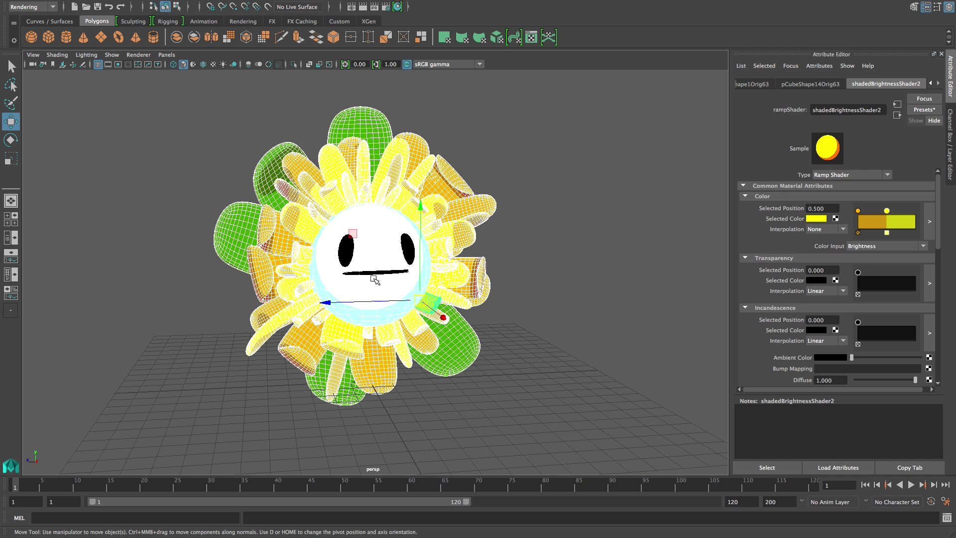
Add a new toon outline to the flower via Toon > Assign Outline.
left_click(402, 5)
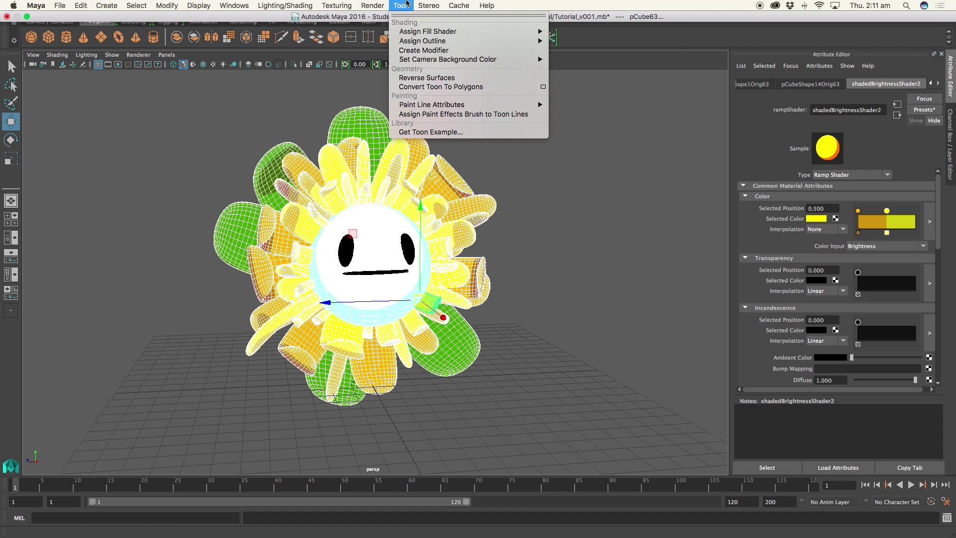
mouse_move(424, 43)
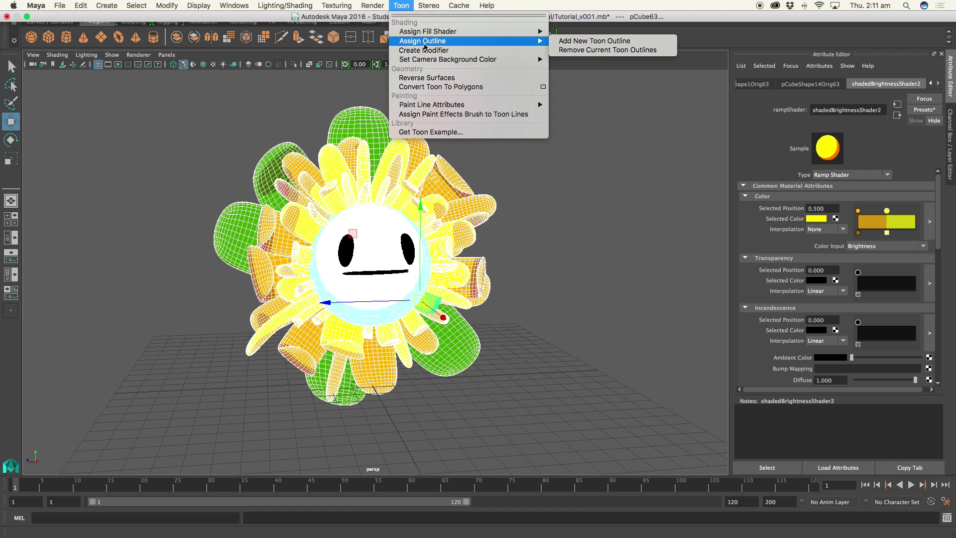
left_click(600, 42)
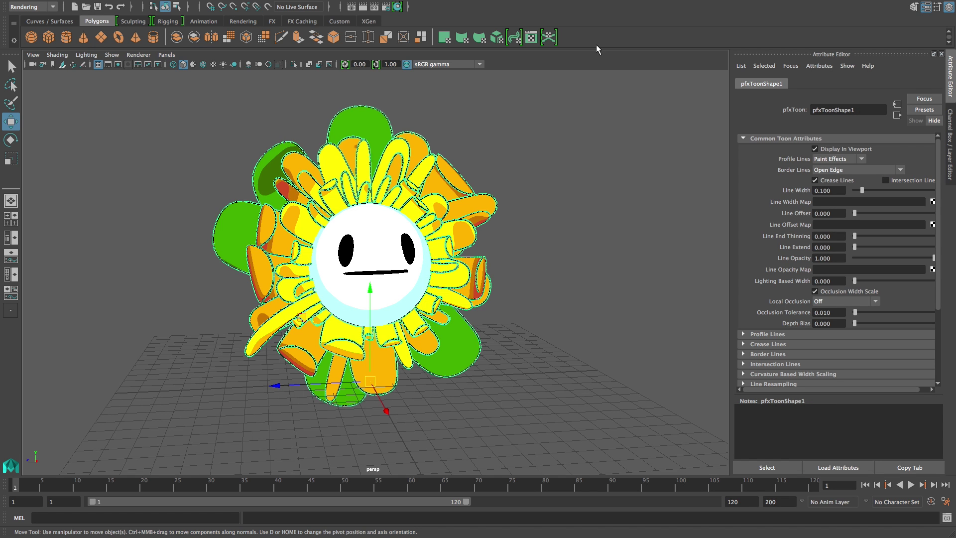
scroll(921, 242, "down", 3)
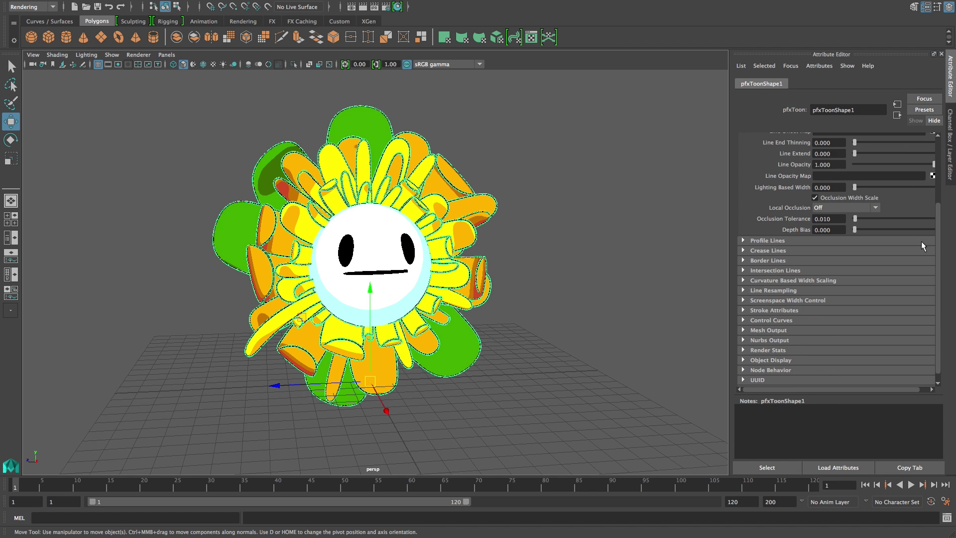
scroll(921, 242, "up", 3)
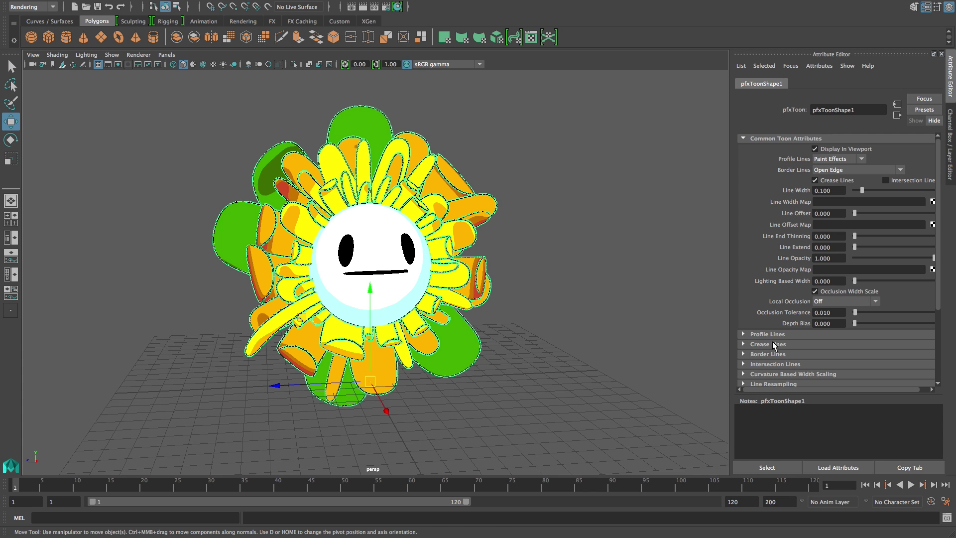
Try yellow, cyan and blue for the Profile Lines colour, then settle on black.
left_click(755, 334)
scroll(794, 297, "down", 3)
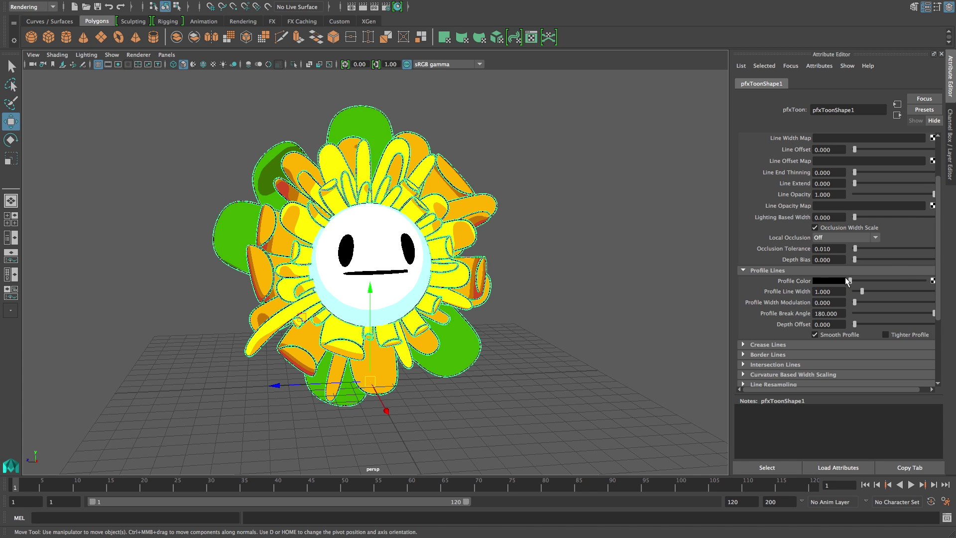
left_click(839, 281)
left_click(777, 277)
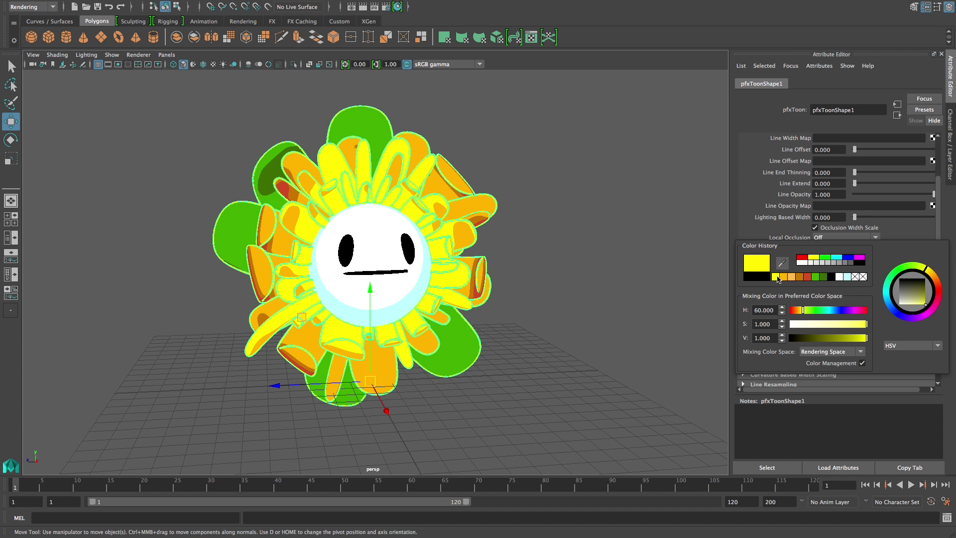
left_click(838, 258)
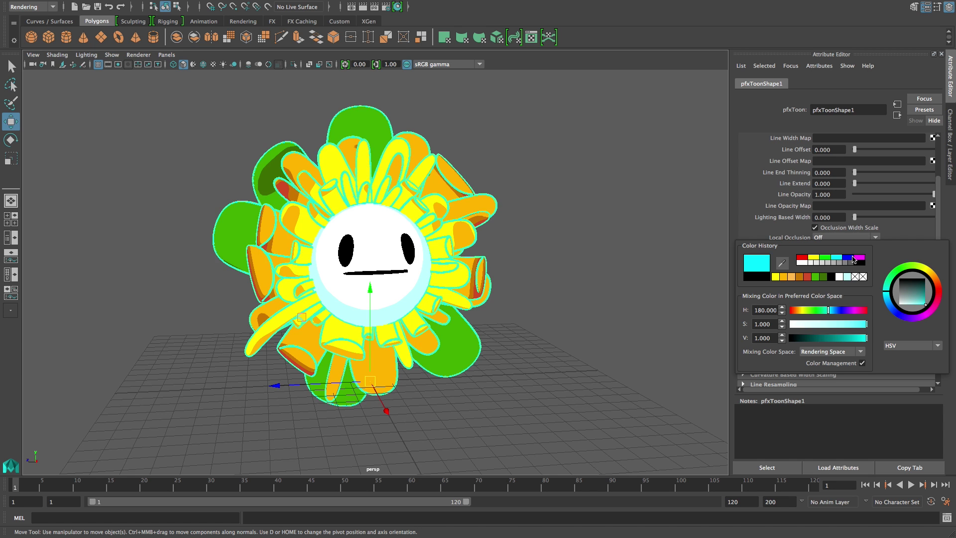
left_click(853, 259)
left_click(754, 279)
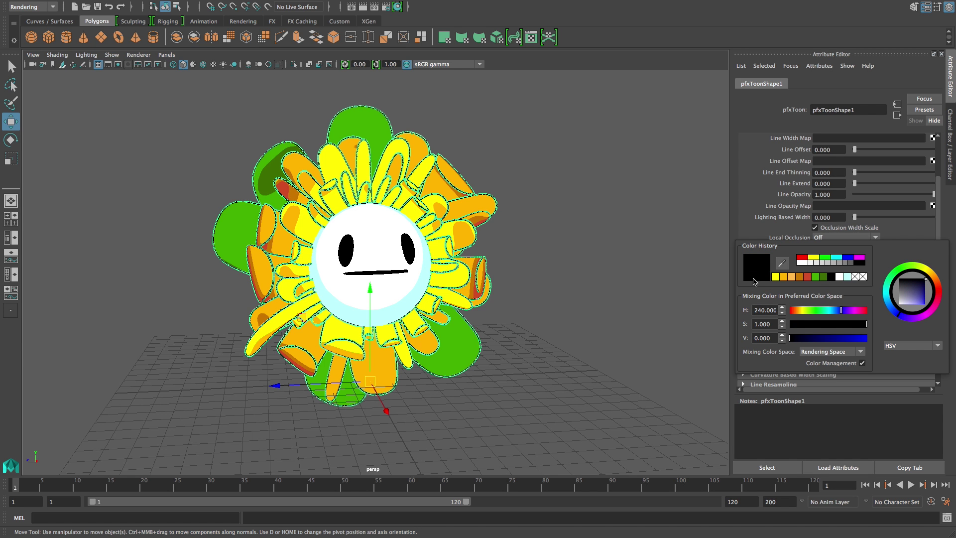
left_click(622, 270)
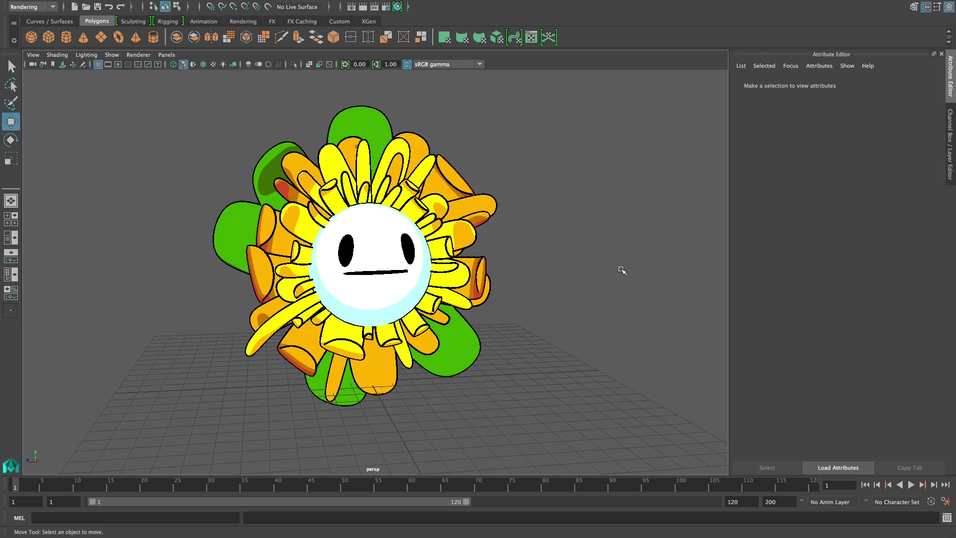
left_click_drag(597, 328, 581, 333)
mouse_move(568, 343)
left_mouse_down("alt")
mouse_move(538, 348)
mouse_move(495, 335)
mouse_move(532, 348)
mouse_move(561, 341)
left_mouse_up("alt")
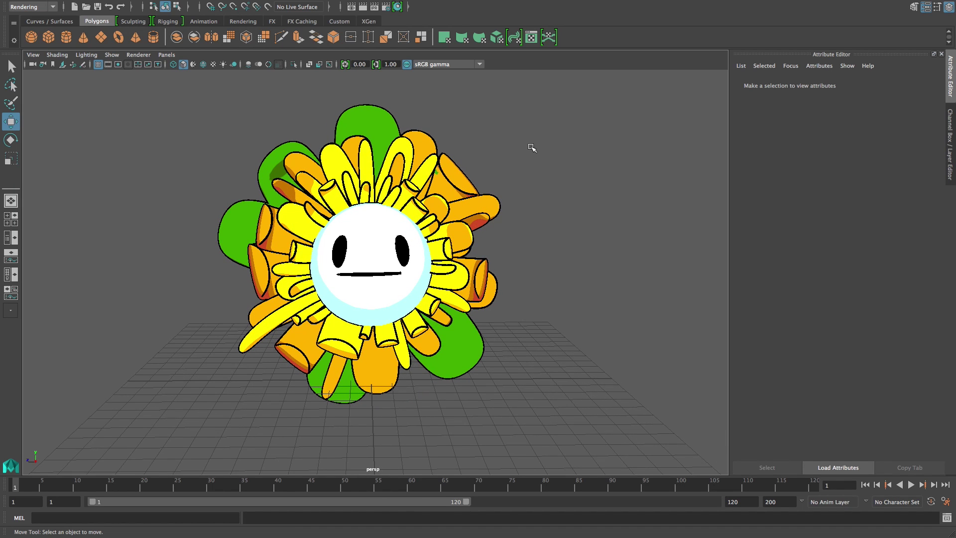
left_click_drag(533, 138, 109, 433)
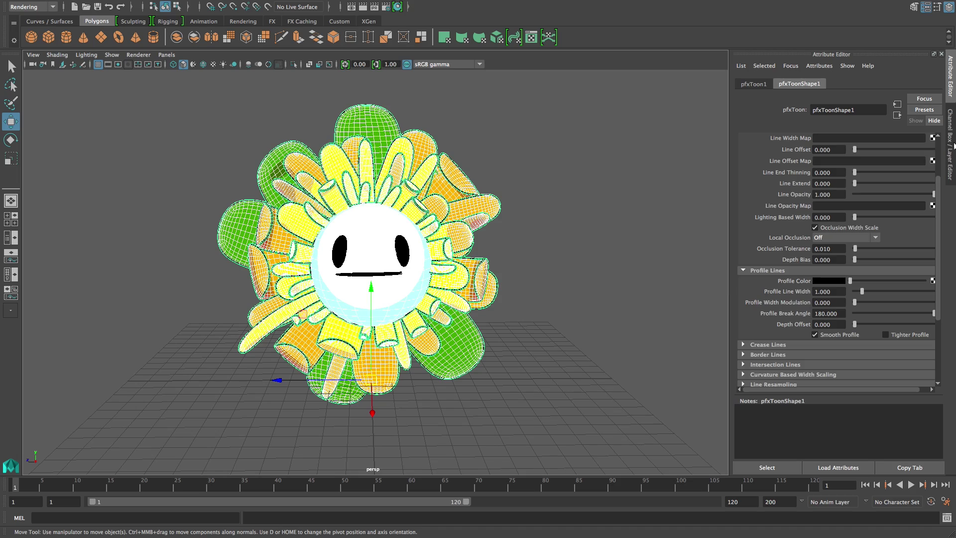
scroll(880, 246, "up", 3)
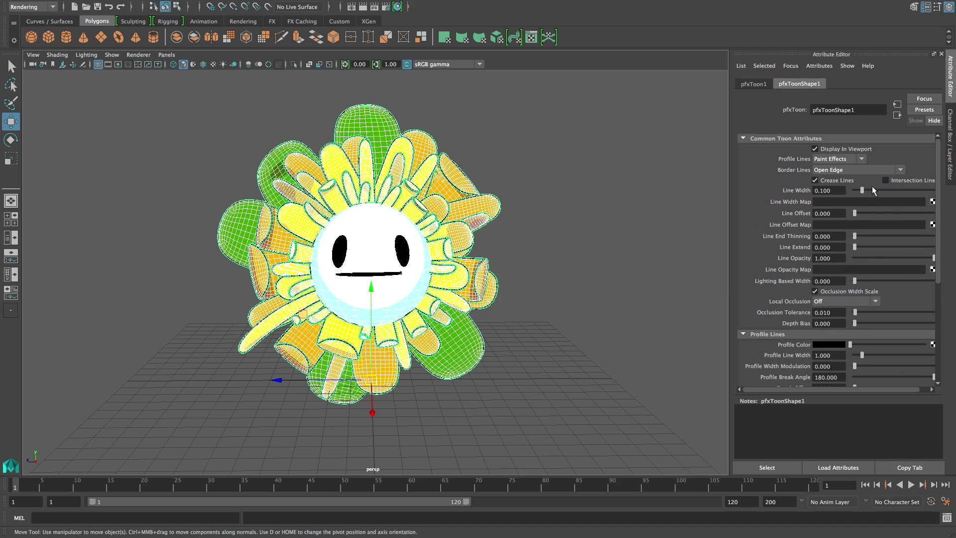
left_click_drag(862, 191, 896, 198)
left_click(535, 287)
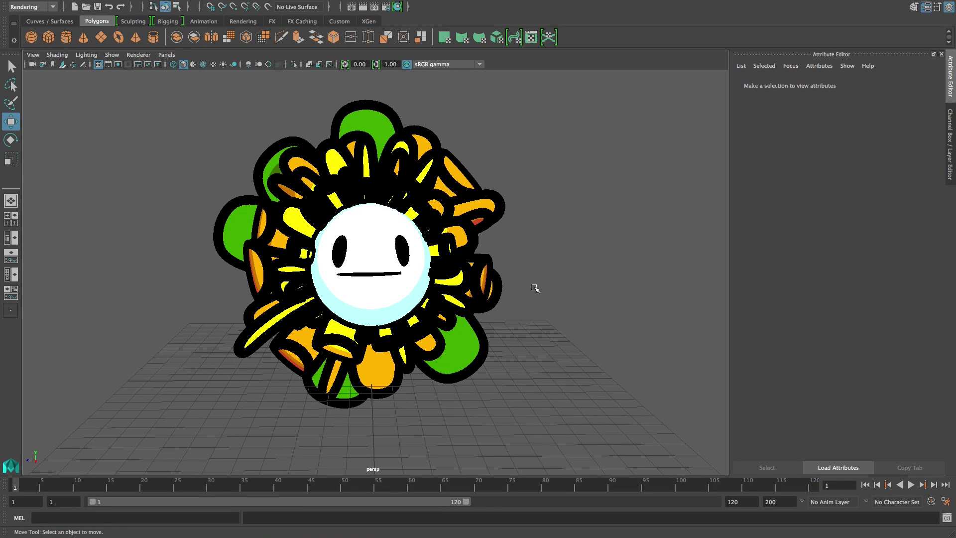
key("ctrl+z")
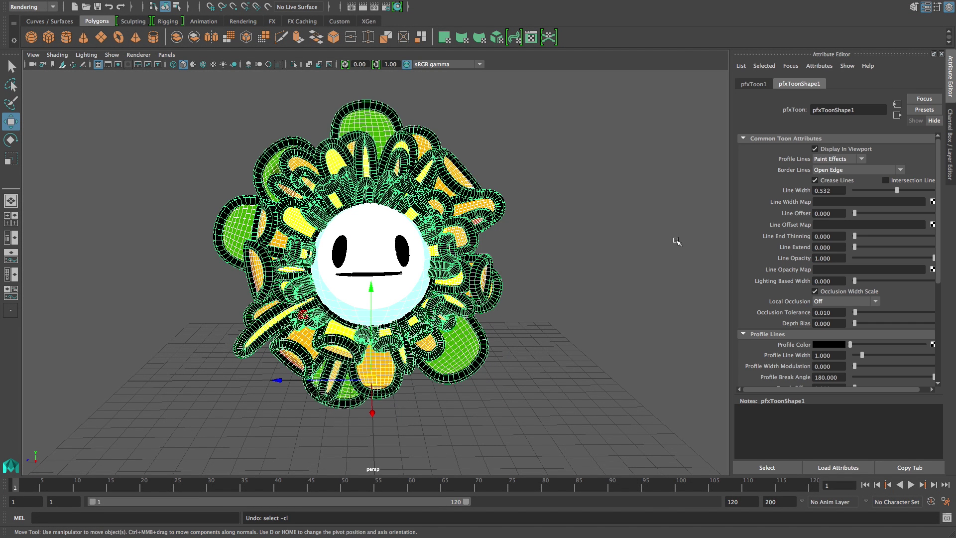
key("ctrl+z")
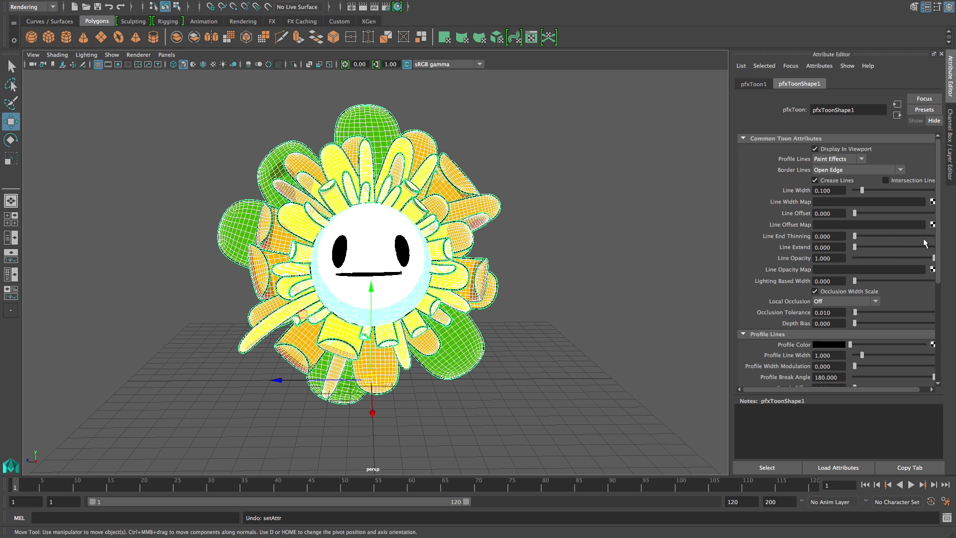
left_click_drag(938, 234, 940, 295)
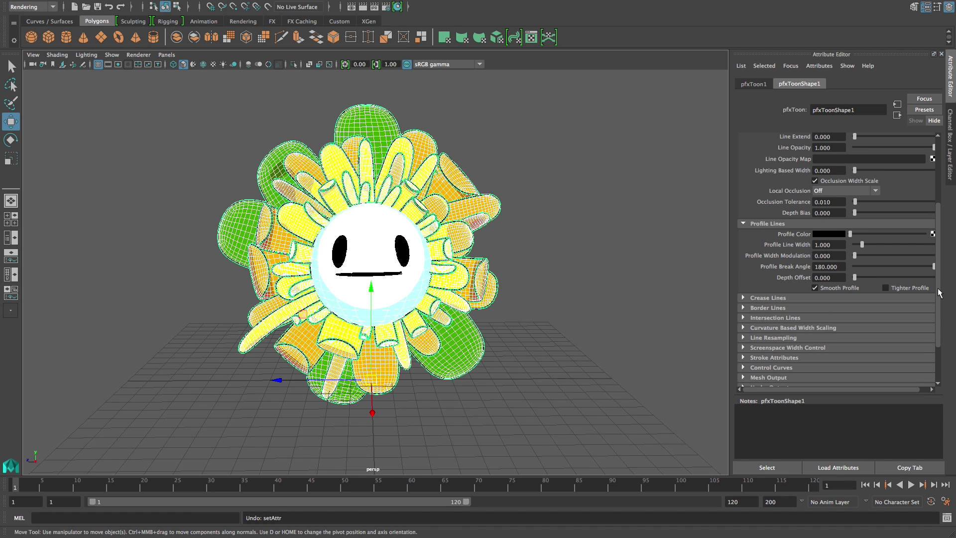
left_click_drag(863, 248, 866, 249)
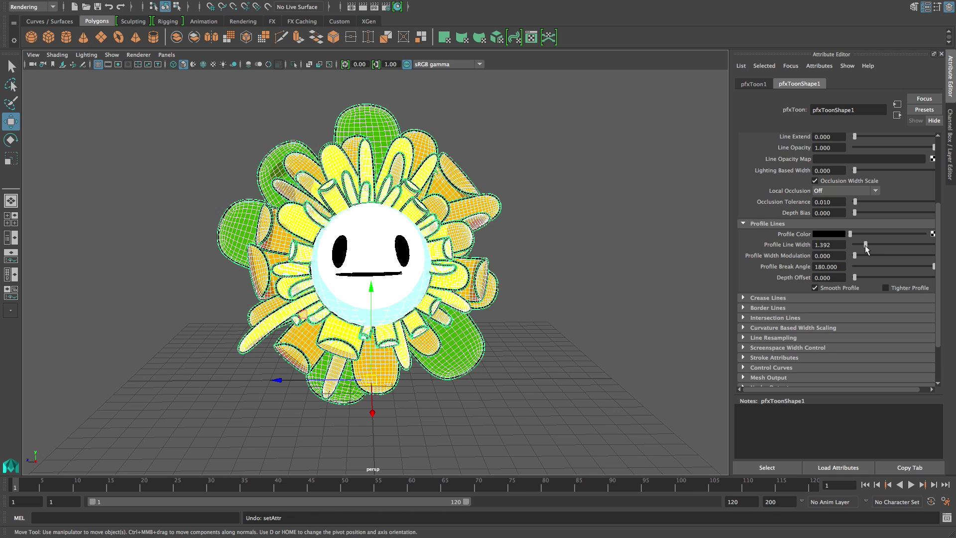
key("ctrl+z")
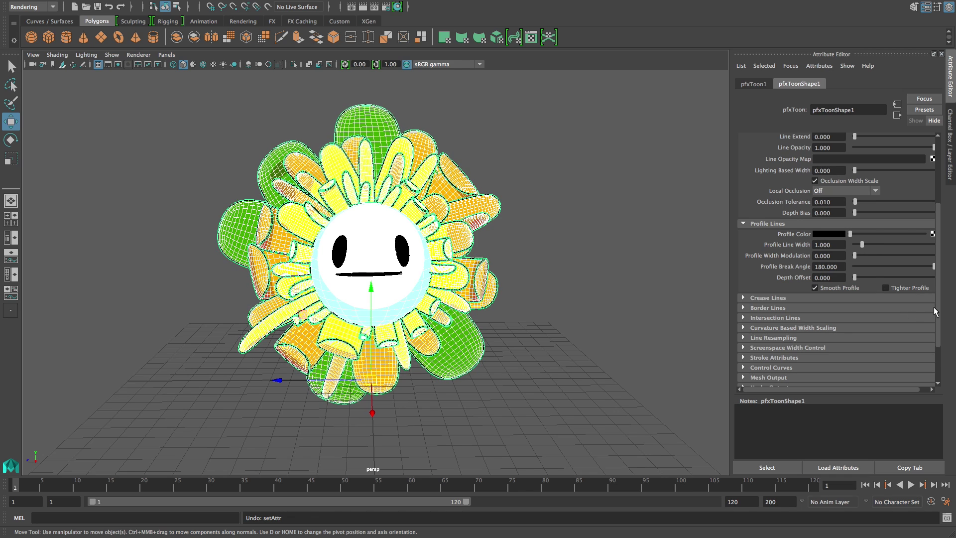
left_click_drag(934, 308, 933, 339)
left_click(772, 240)
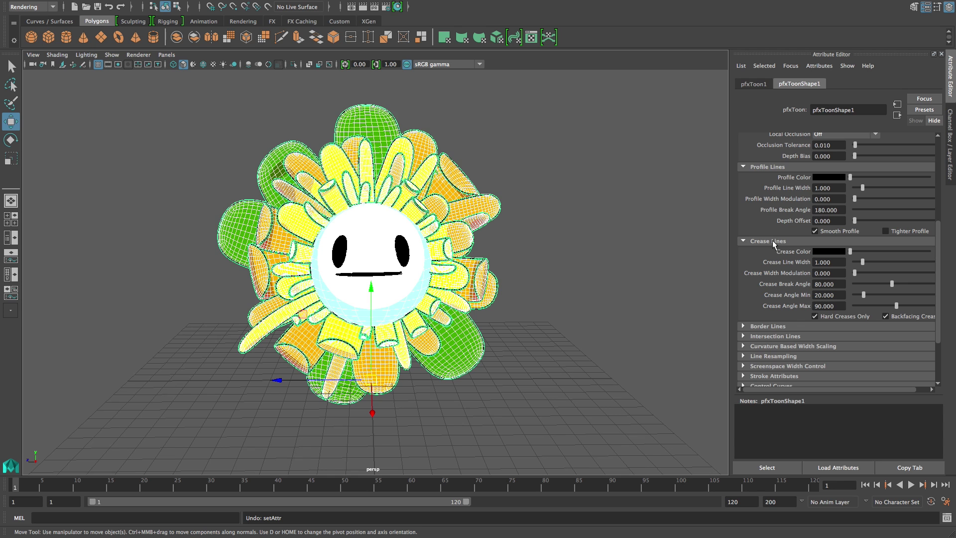
left_click(834, 251)
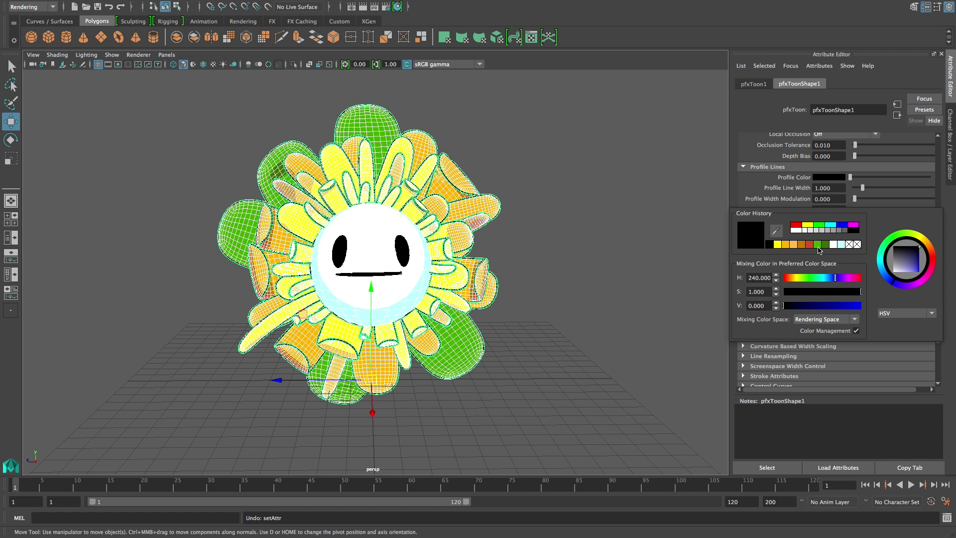
left_click(819, 246)
left_click(628, 270)
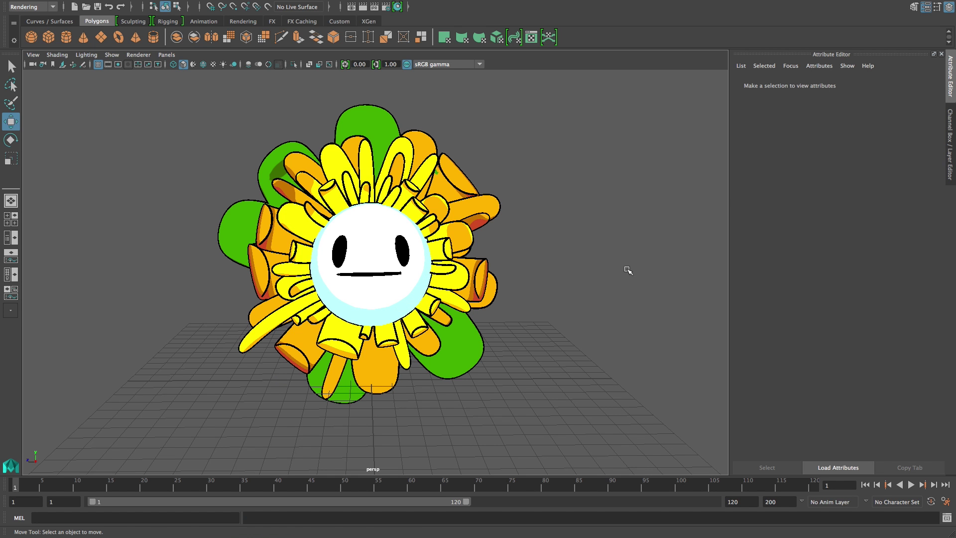
key("ctrl+z")
key("ctrl+z")
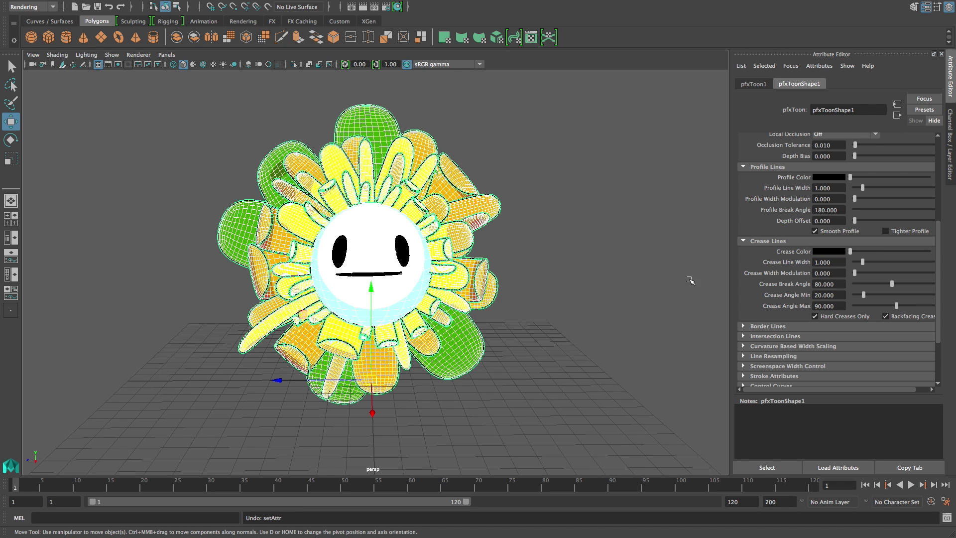
left_click(664, 295)
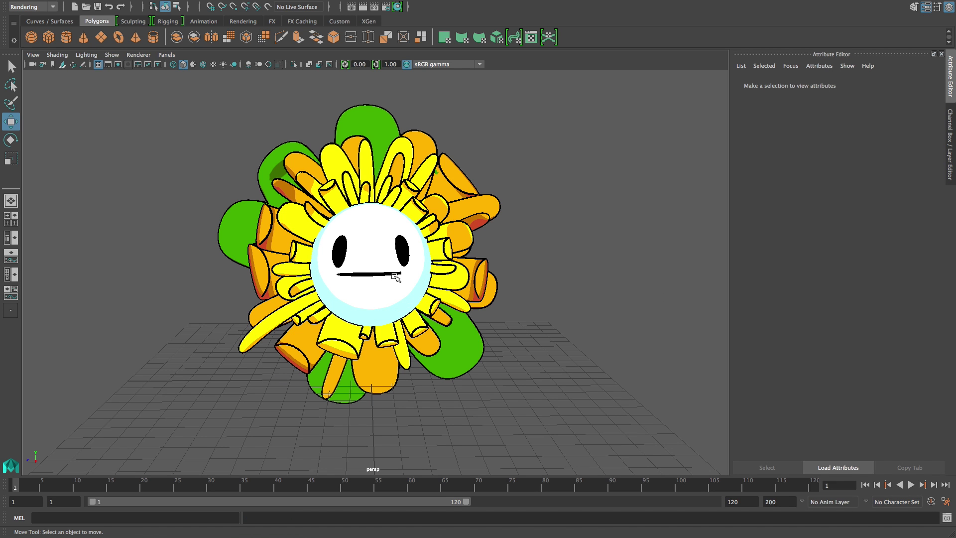
left_click(371, 294)
Inspect the face sphere's shadedBrightnessShader attributes, clear the selection, and open the Render menu.
left_click(824, 84)
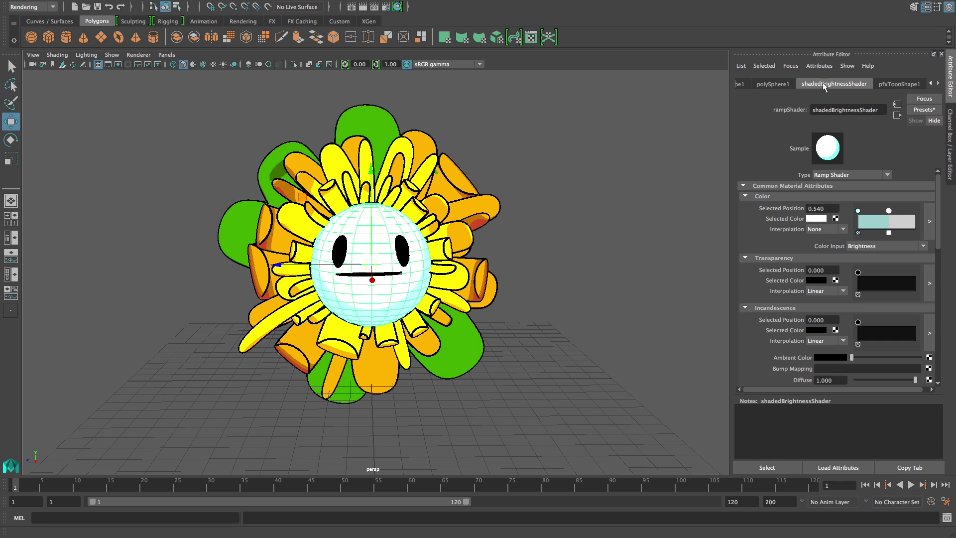
left_click_drag(940, 189, 940, 222)
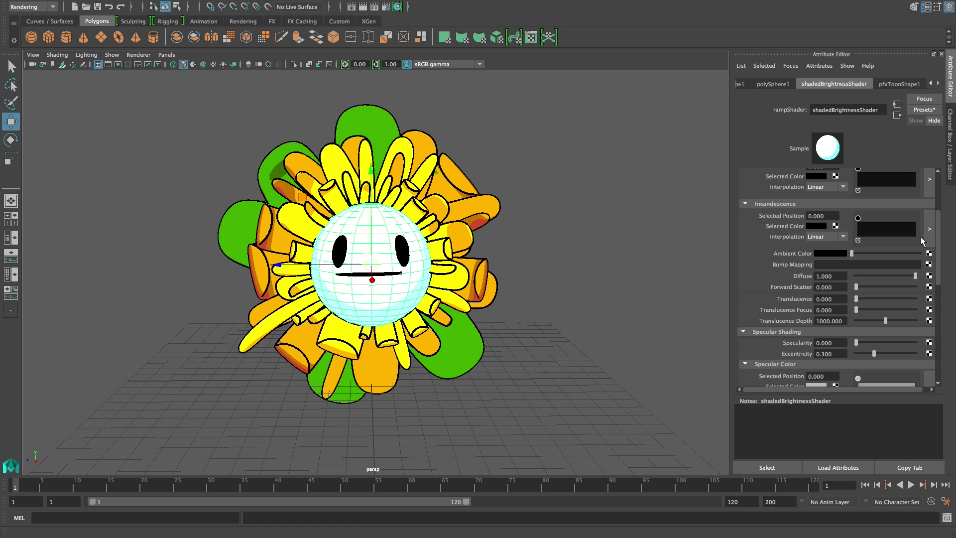
mouse_move(941, 240)
left_mouse_down()
mouse_move(943, 312)
mouse_move(940, 200)
left_mouse_up()
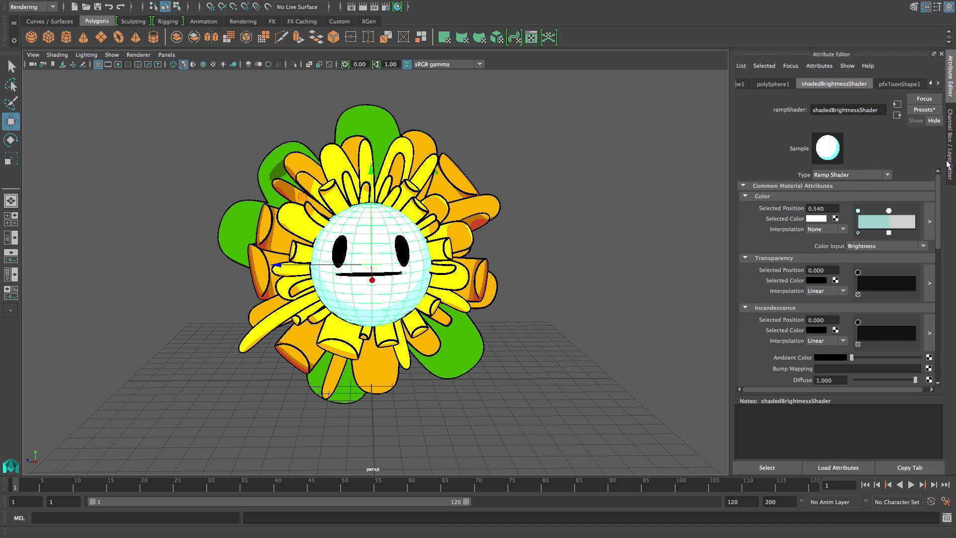
left_click(632, 282)
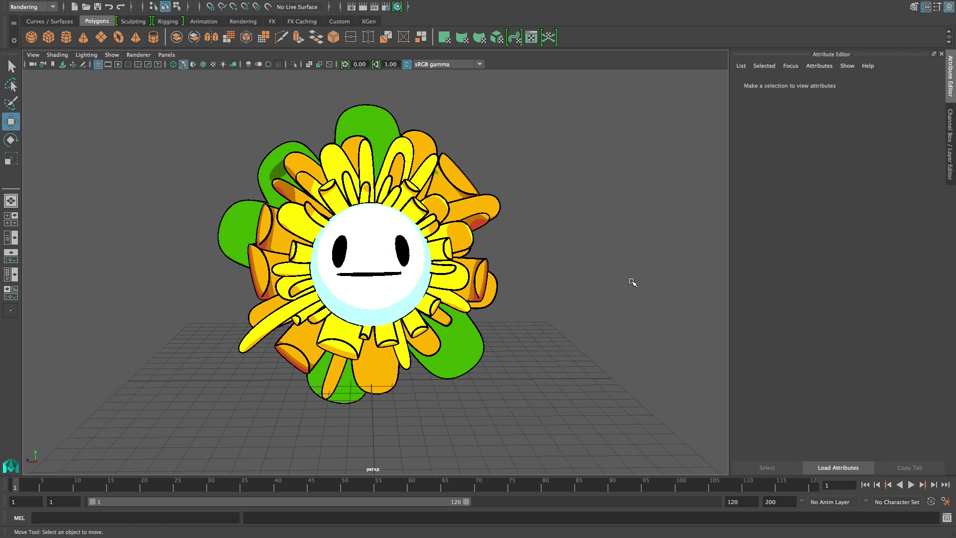
left_click(378, 259)
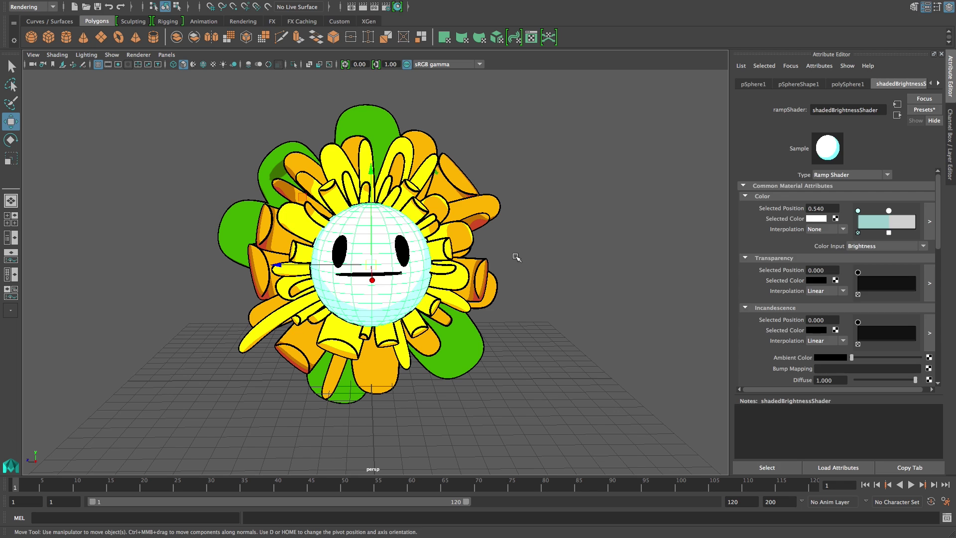
left_click(516, 256)
left_click(372, 5)
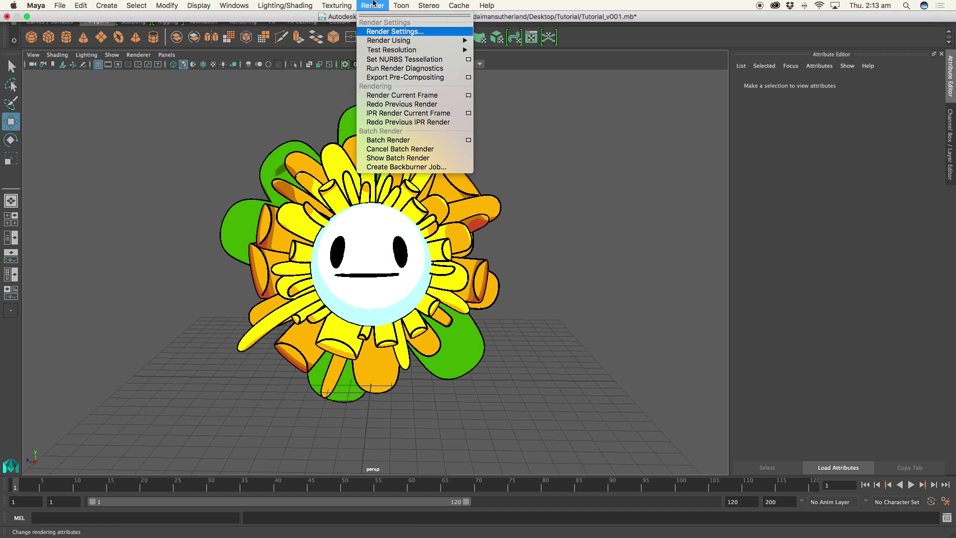
Render with Maya Software at Production quality anti-aliasing, then close Render Settings.
left_click(380, 33)
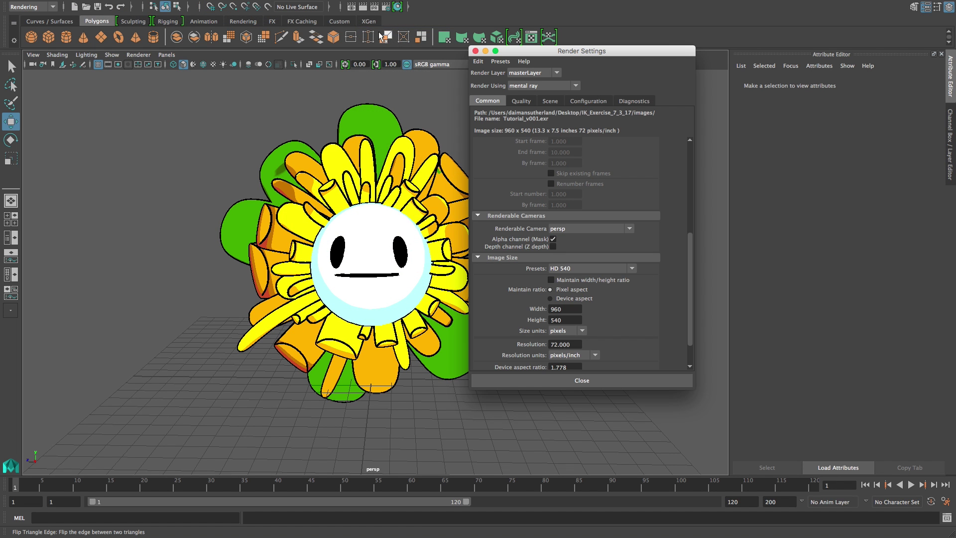
left_click(575, 86)
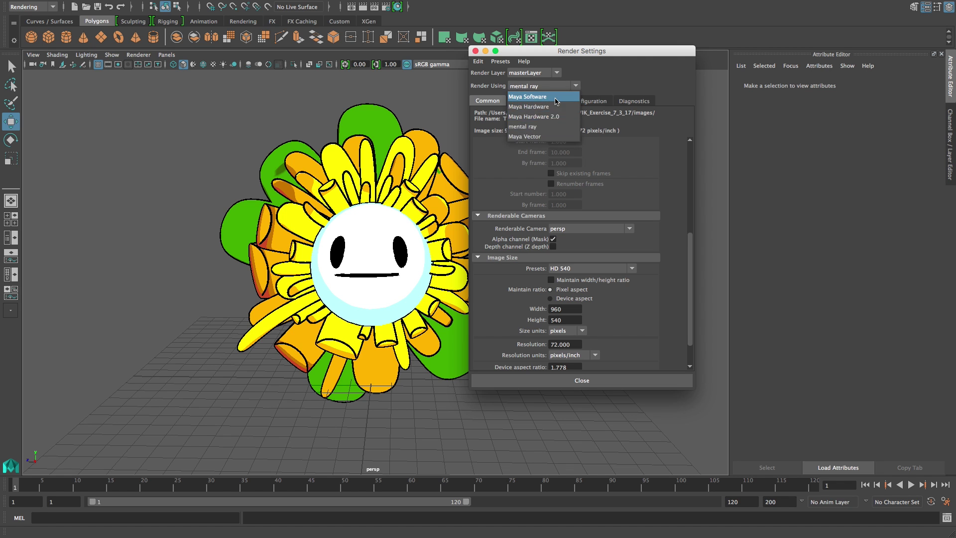
left_click(530, 92)
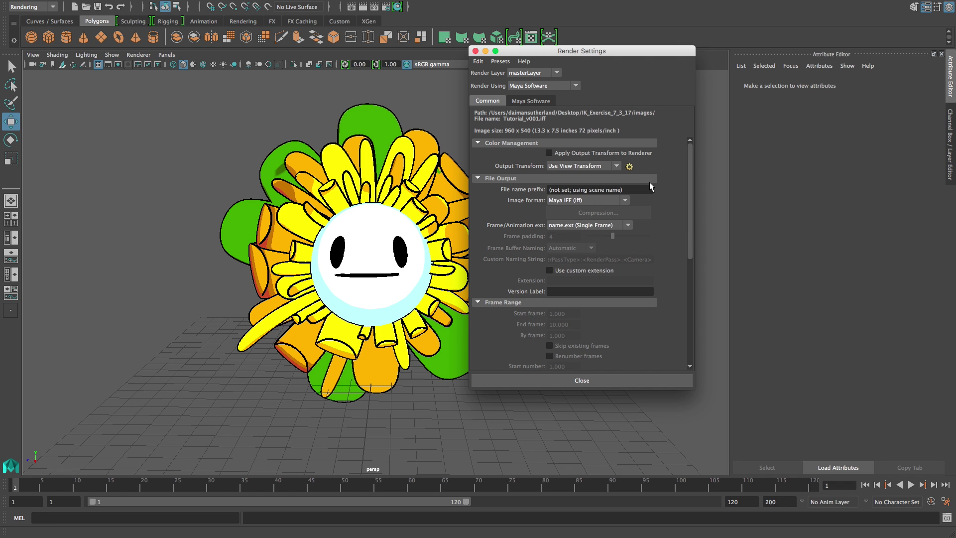
left_click(531, 100)
left_click(591, 124)
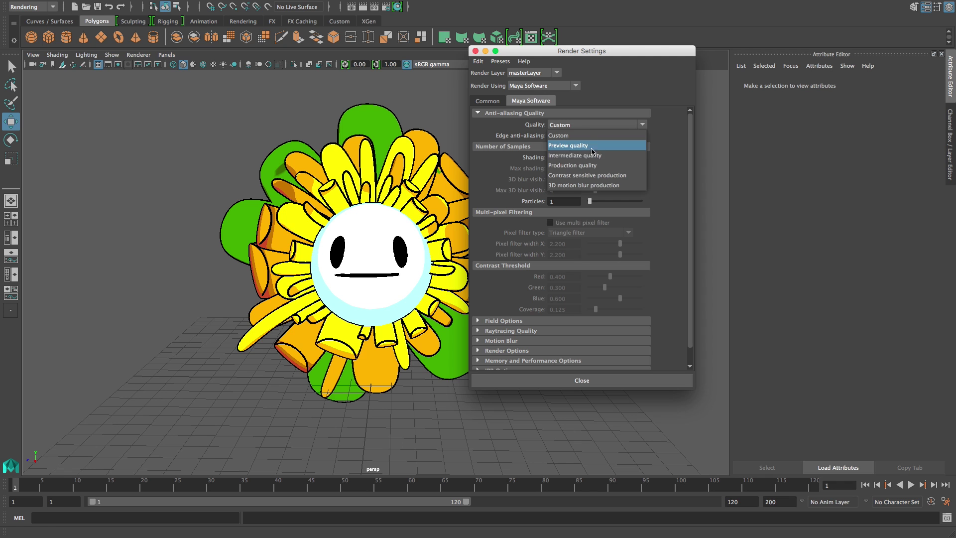
left_click(590, 166)
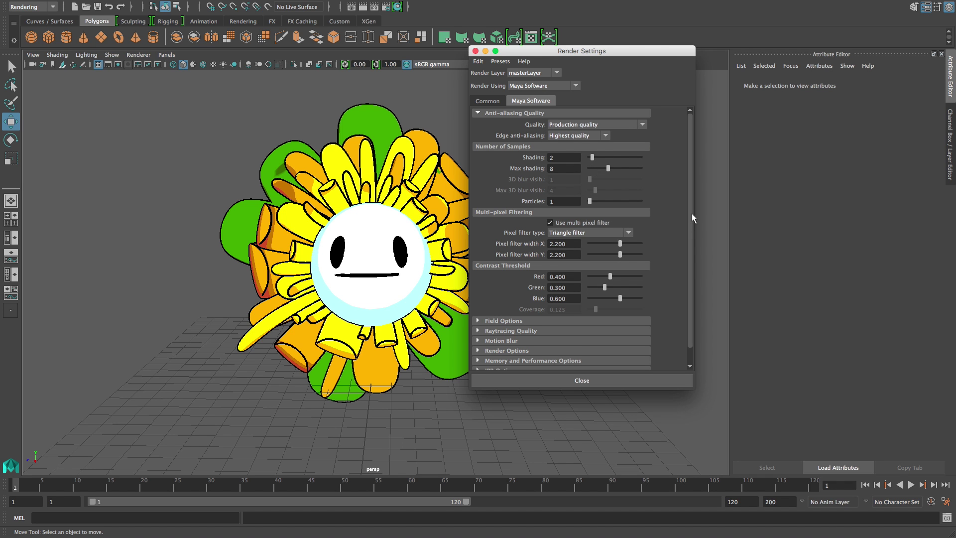
scroll(691, 218, "down", 1)
left_click(595, 380)
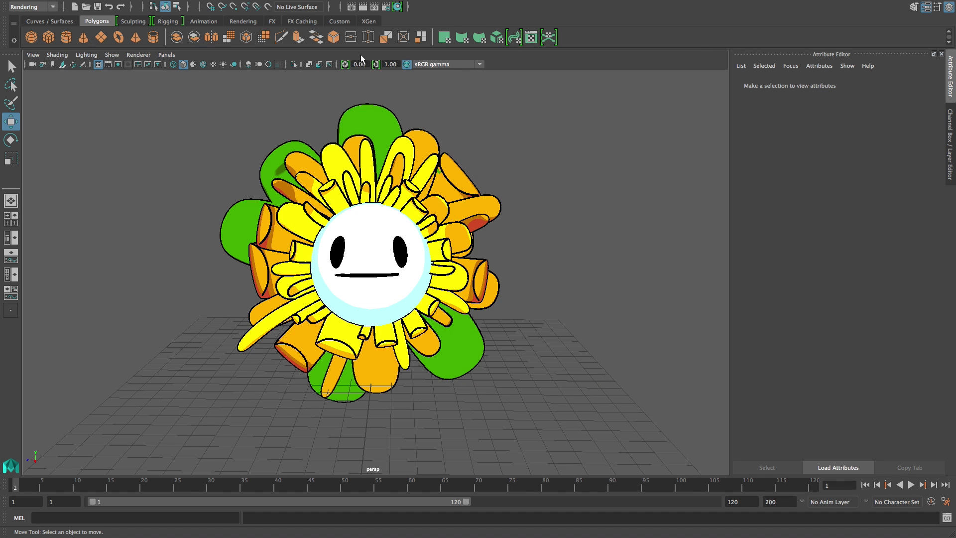
Render two test frames of the flower from the current view.
left_click(369, 8)
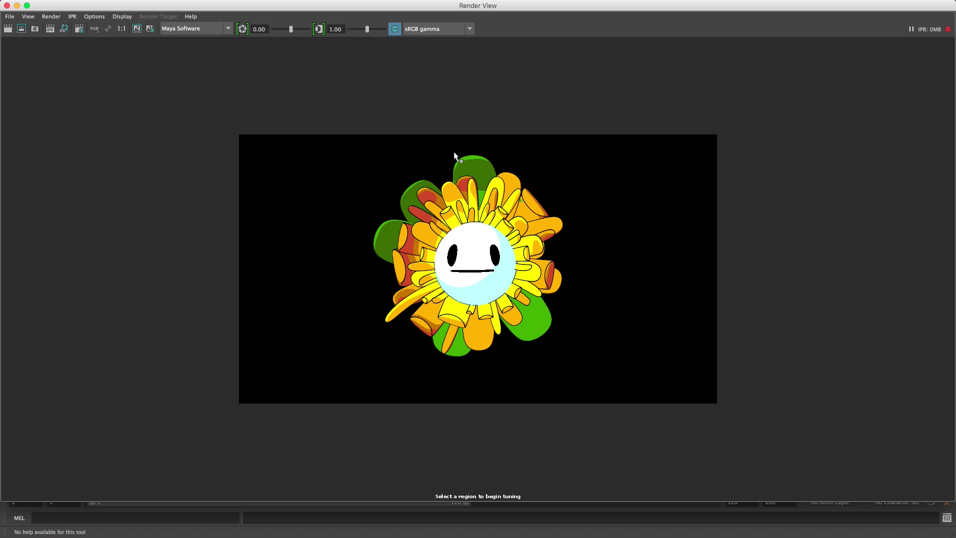
left_click(7, 6)
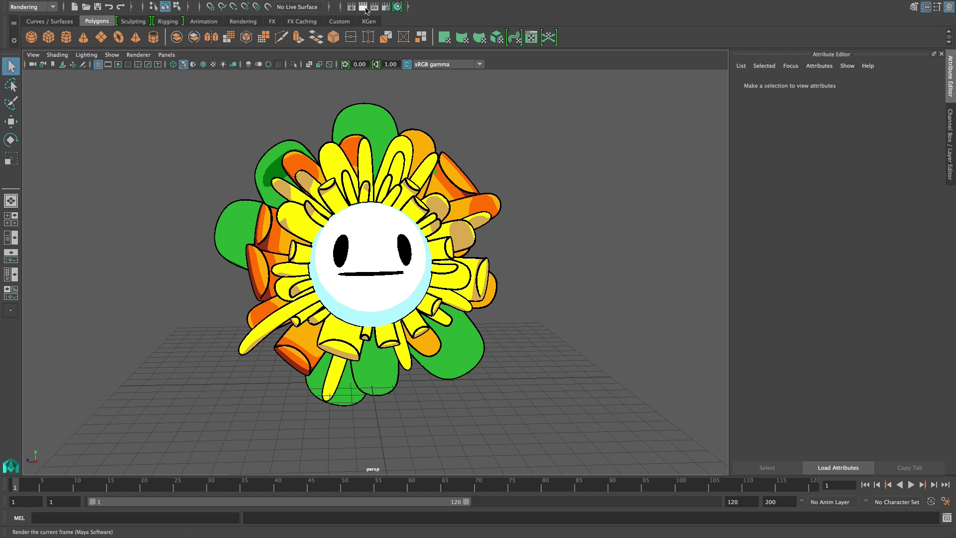
left_click(365, 9)
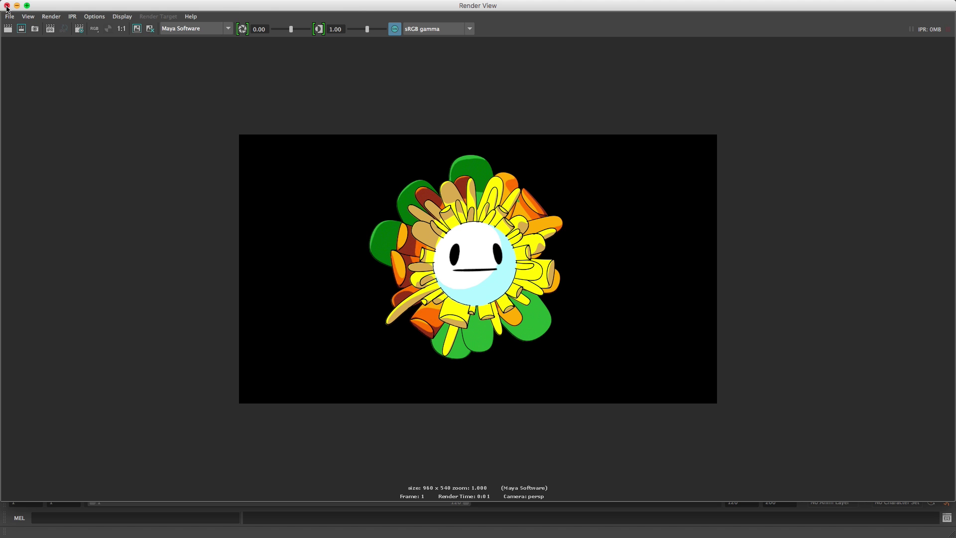
left_click(6, 6)
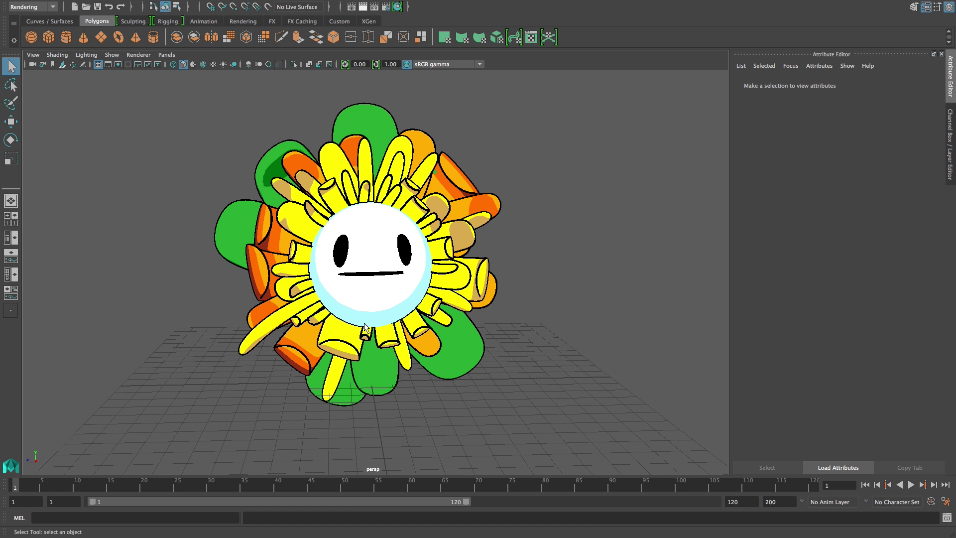
Test-render the flower from both side angles, then orbit back to the front.
left_click_drag(460, 418, 522, 411, "alt")
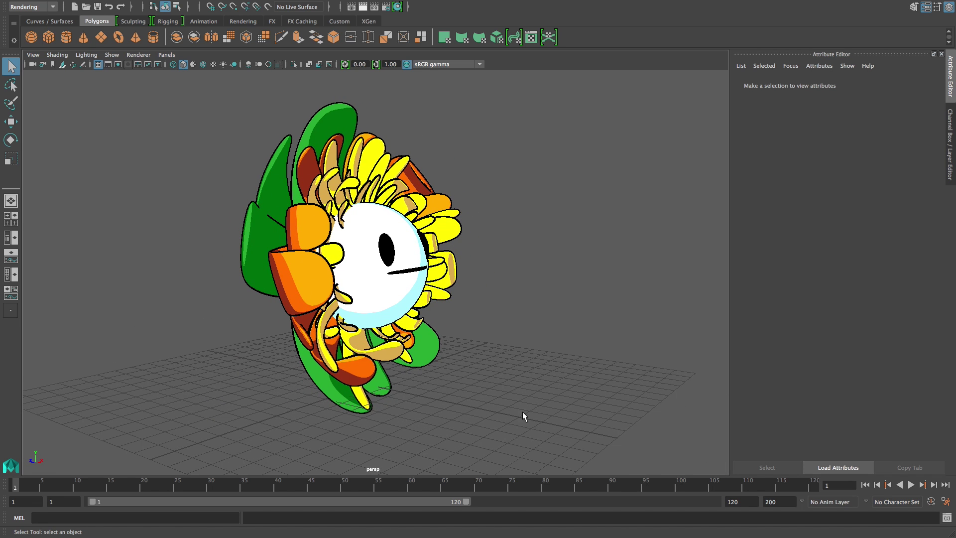
left_click(363, 7)
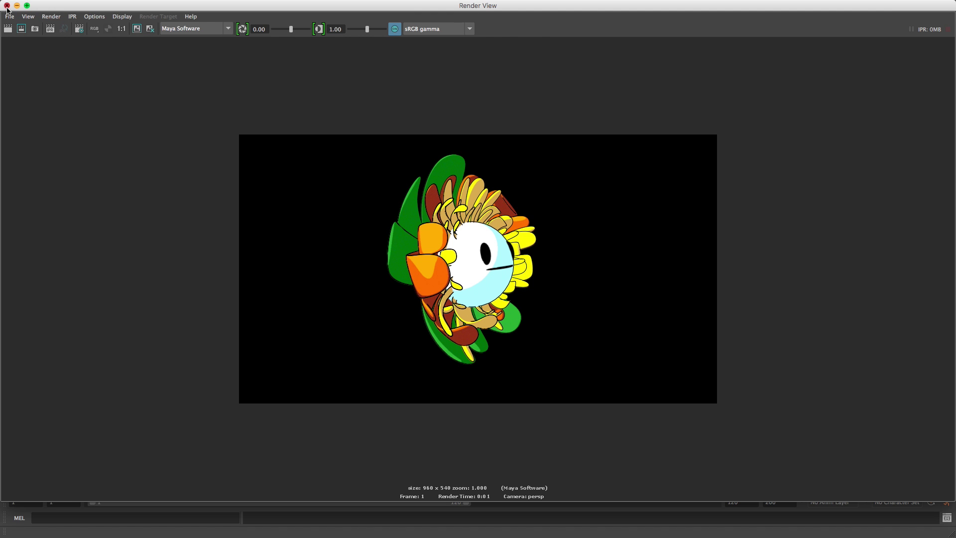
left_click(7, 5)
left_click_drag(428, 269, 356, 268, "alt")
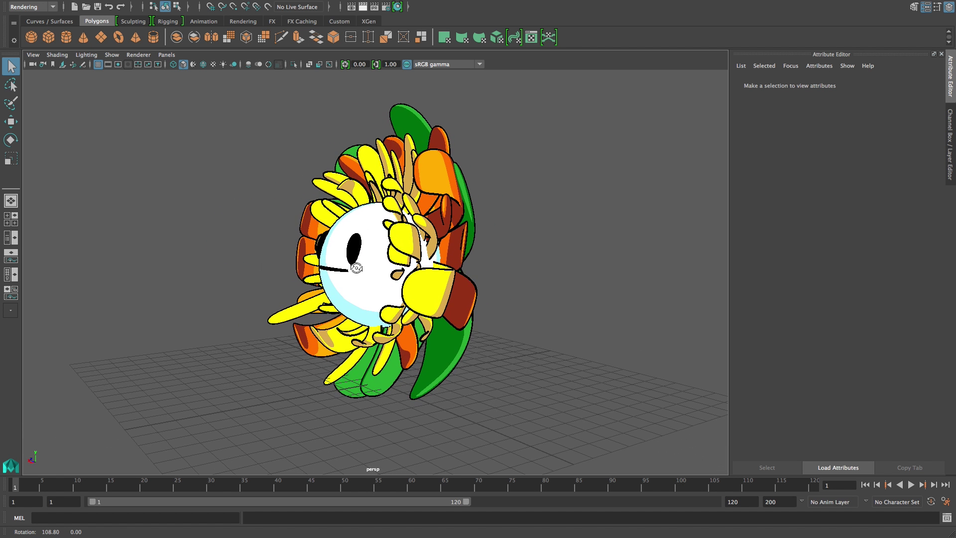
left_click(363, 7)
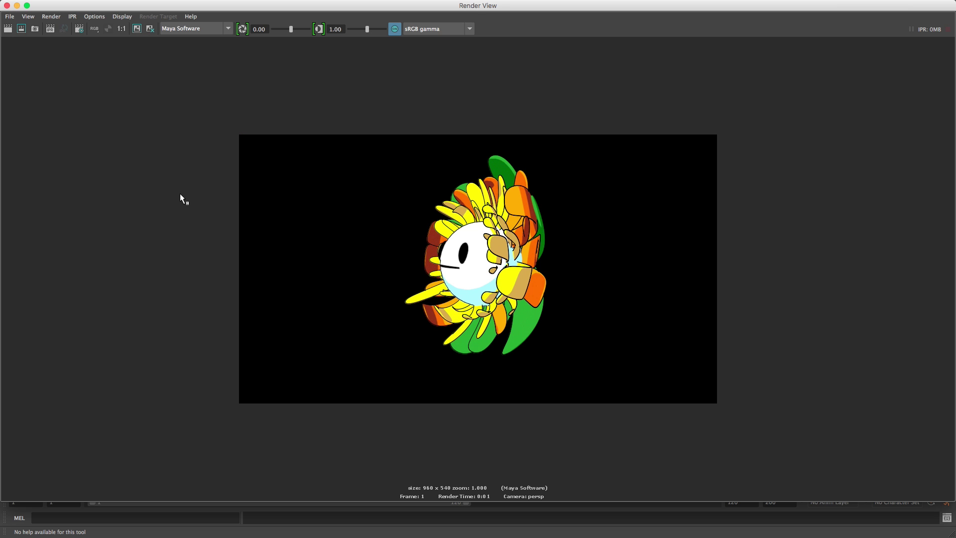
left_click(8, 6)
left_click_drag(469, 412, 539, 411, "alt")
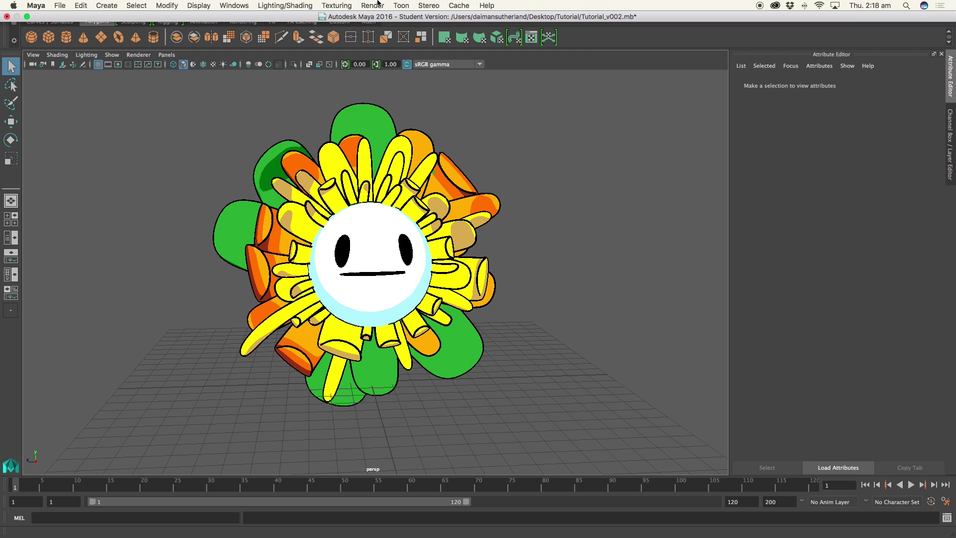
Set the persp camera background to light cyan and confirm it with a test render.
left_click(379, 5)
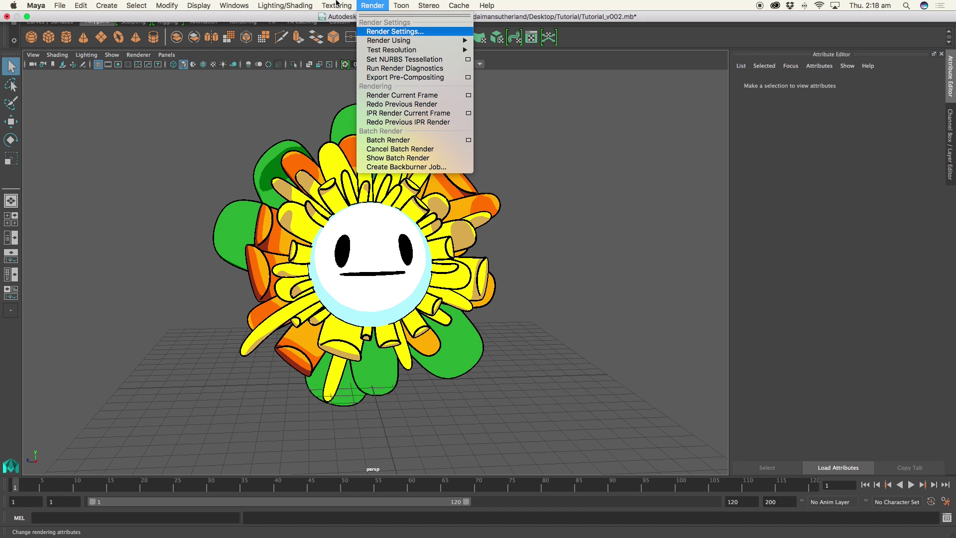
mouse_move(336, 4)
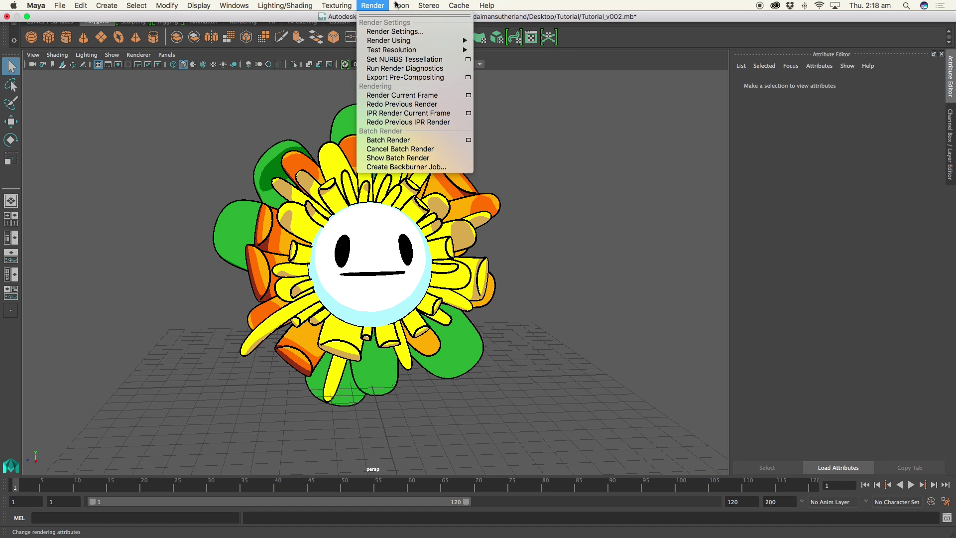
mouse_move(402, 4)
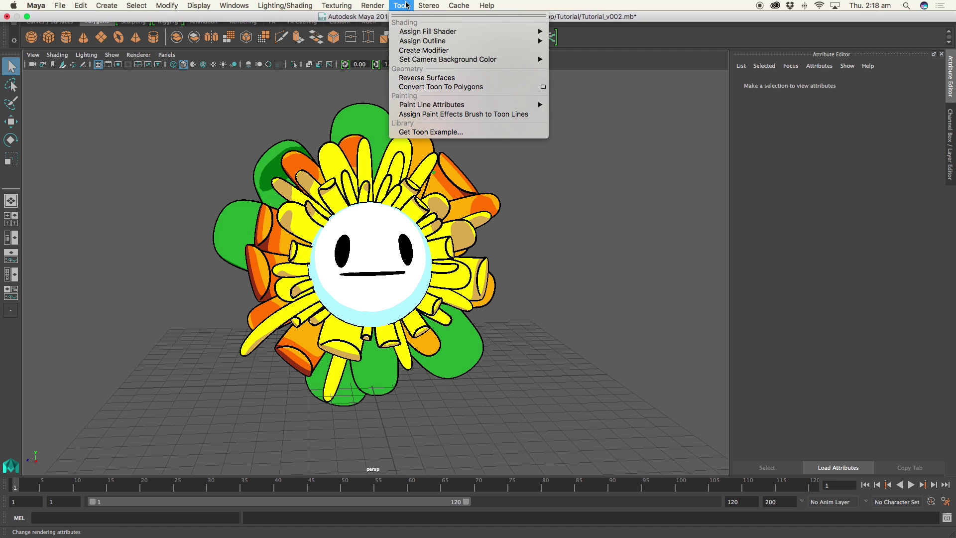
mouse_move(538, 59)
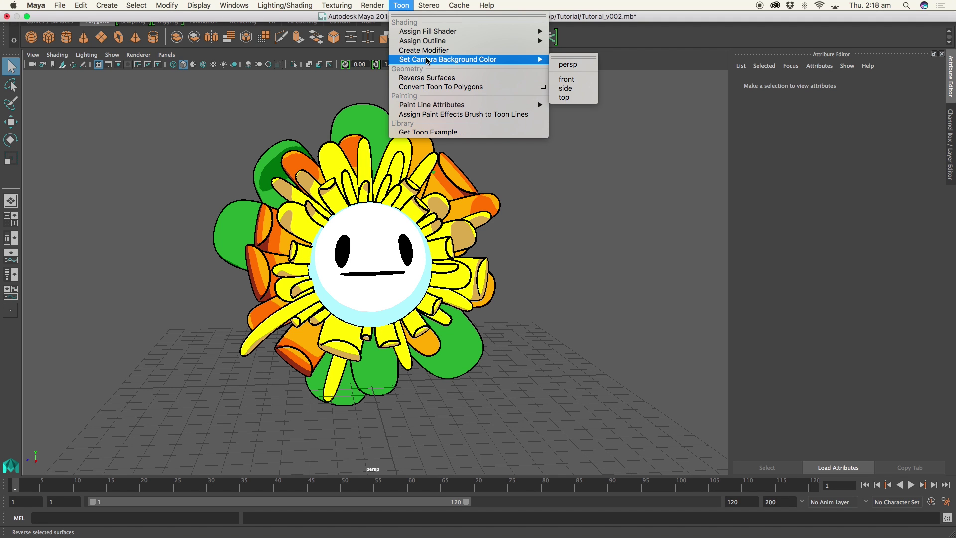
left_click(568, 65)
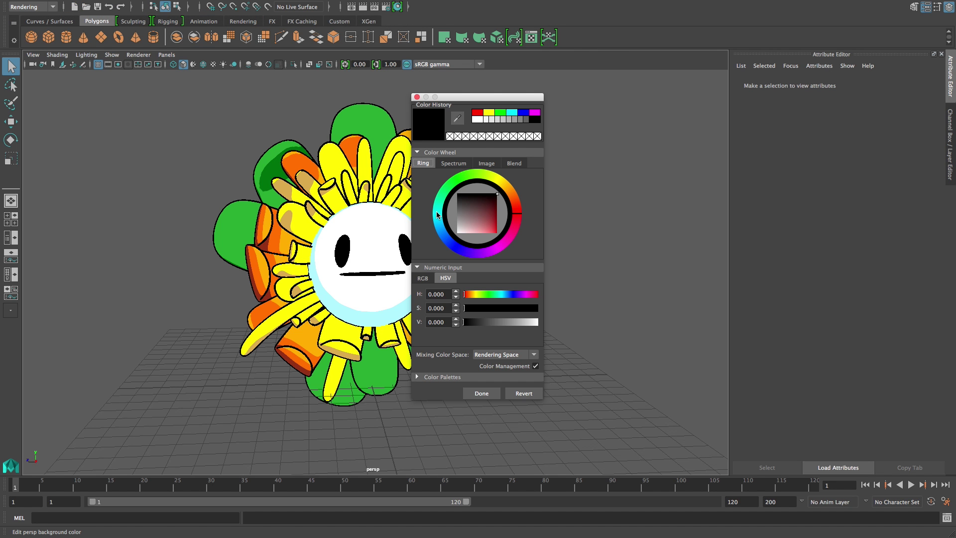
left_click(437, 214)
left_click_drag(491, 235, 479, 236)
left_click(492, 391)
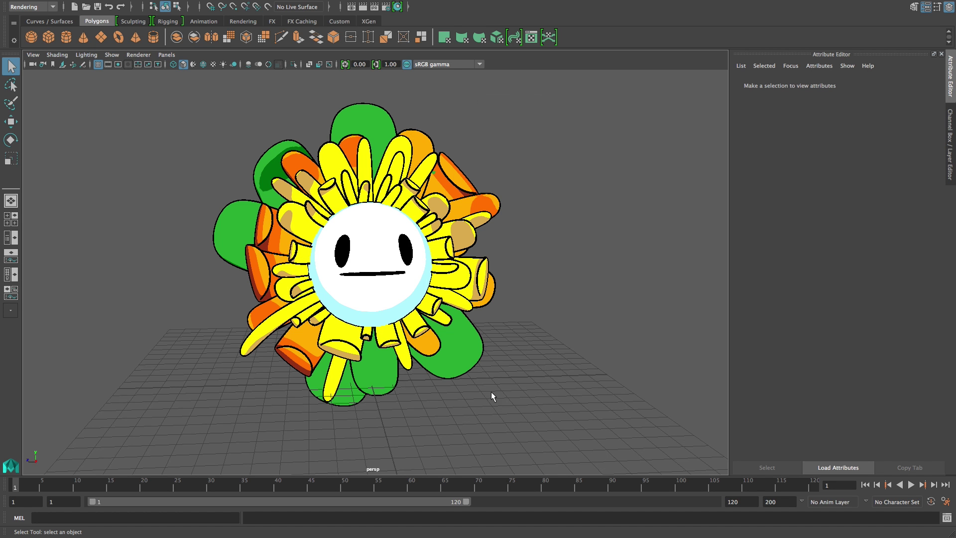
left_click(364, 7)
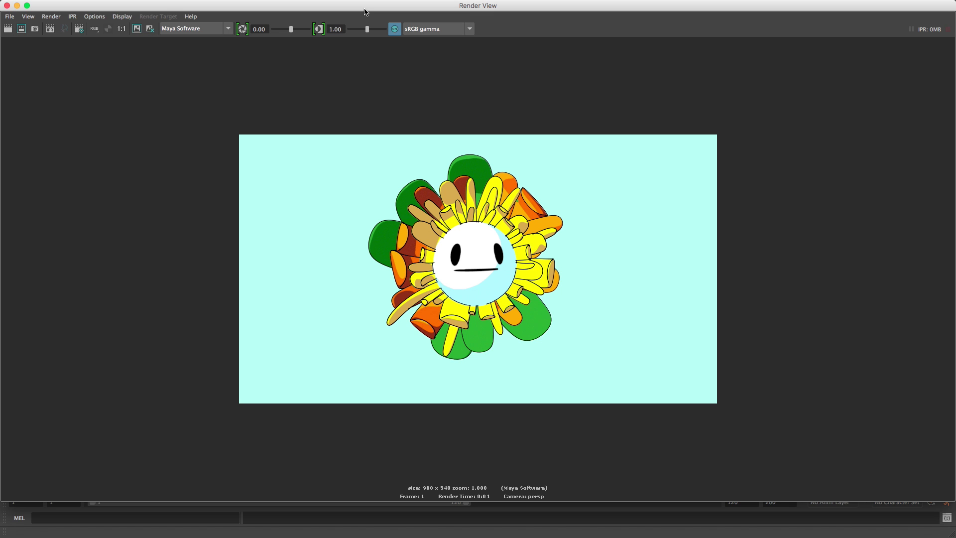
key("super+w")
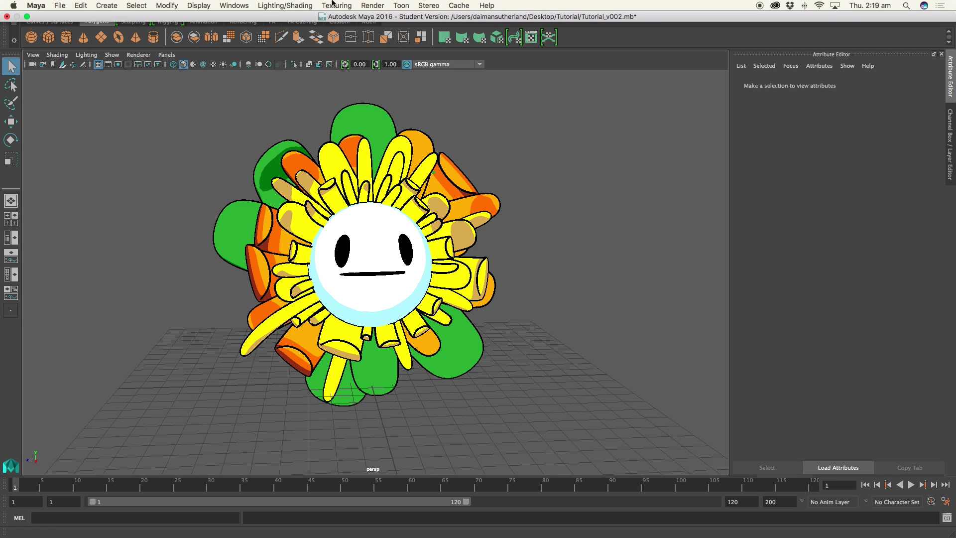
In Render Settings' Common tab, set the output image format to Targa (tga).
left_click(373, 5)
left_click(384, 32)
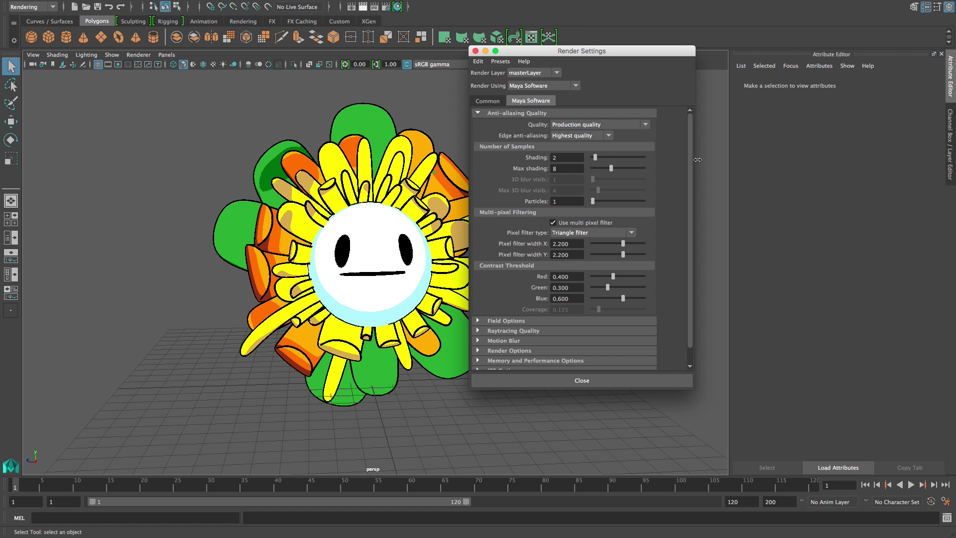
scroll(684, 179, "down", 1)
scroll(683, 179, "up", 1)
left_click(486, 101)
left_click_drag(689, 186, 689, 208)
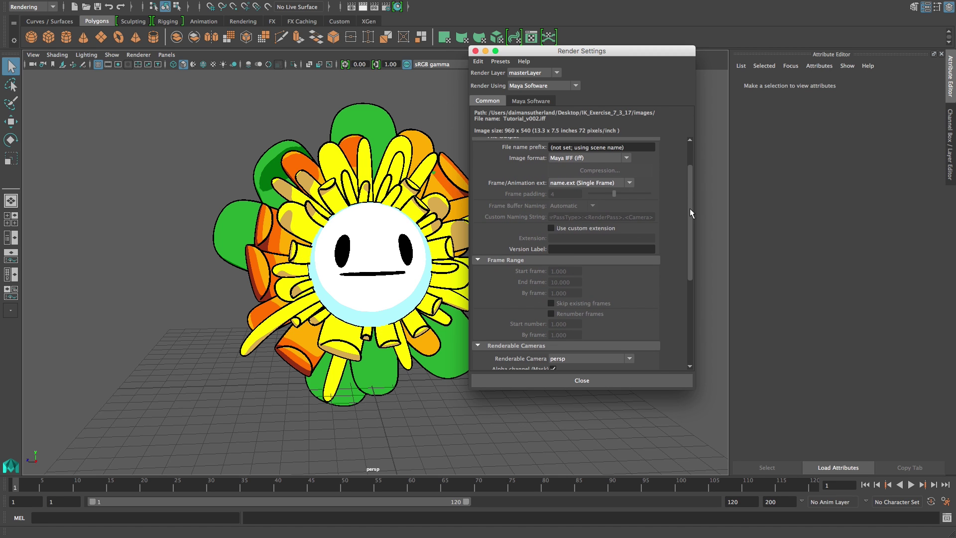
left_click(625, 158)
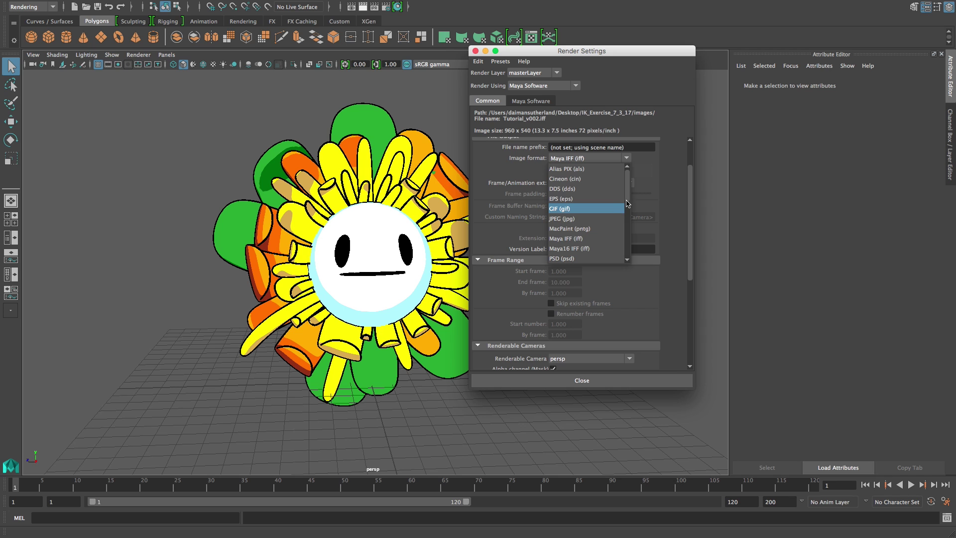
left_click_drag(630, 194, 628, 245)
left_click(563, 198)
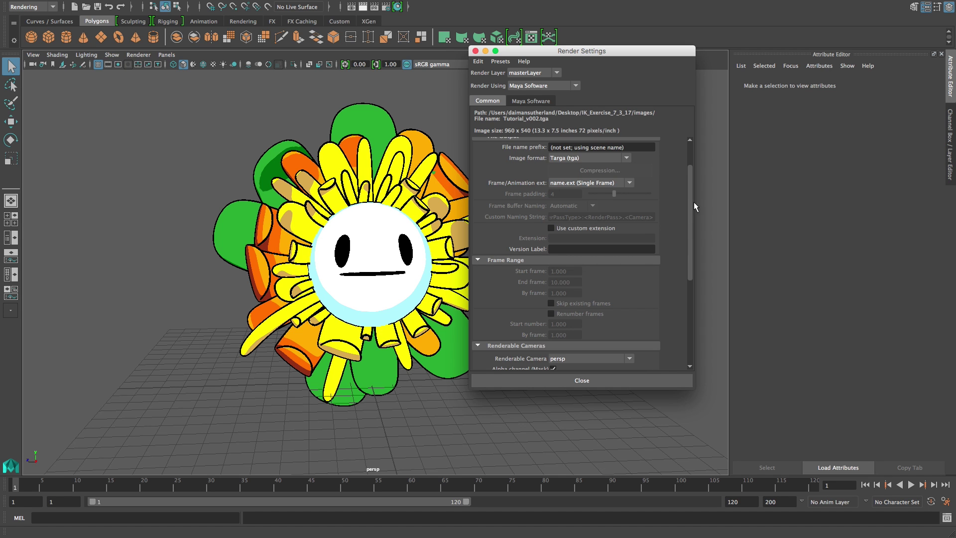
Set the image size preset to HD 1080 (1920×1080) and render the current frame.
left_click_drag(689, 190, 682, 280)
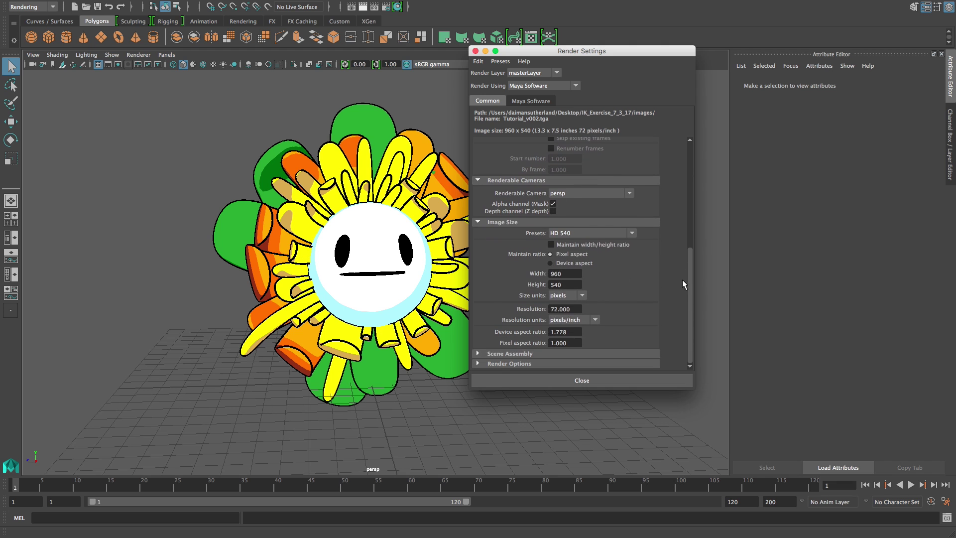
left_click(632, 234)
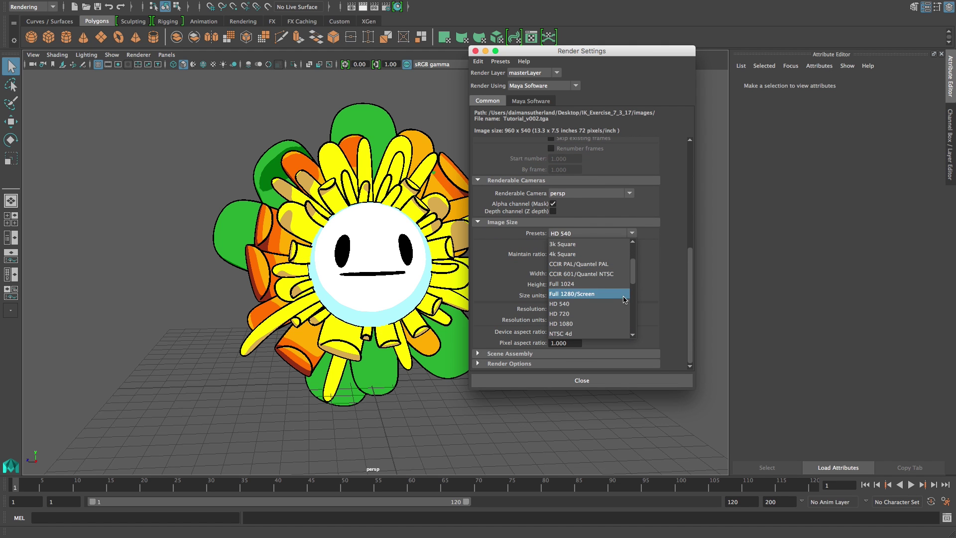
left_click(622, 323)
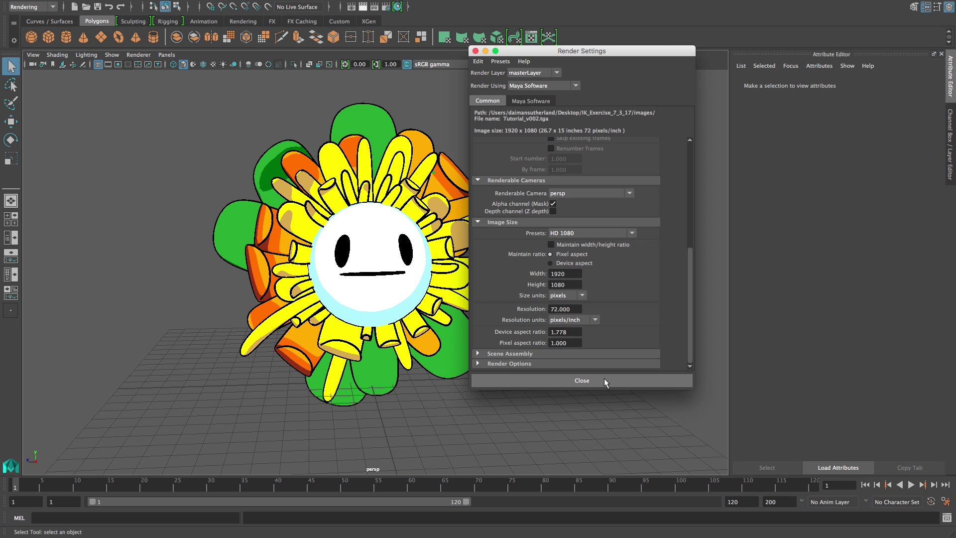
left_click(605, 380)
left_click(362, 7)
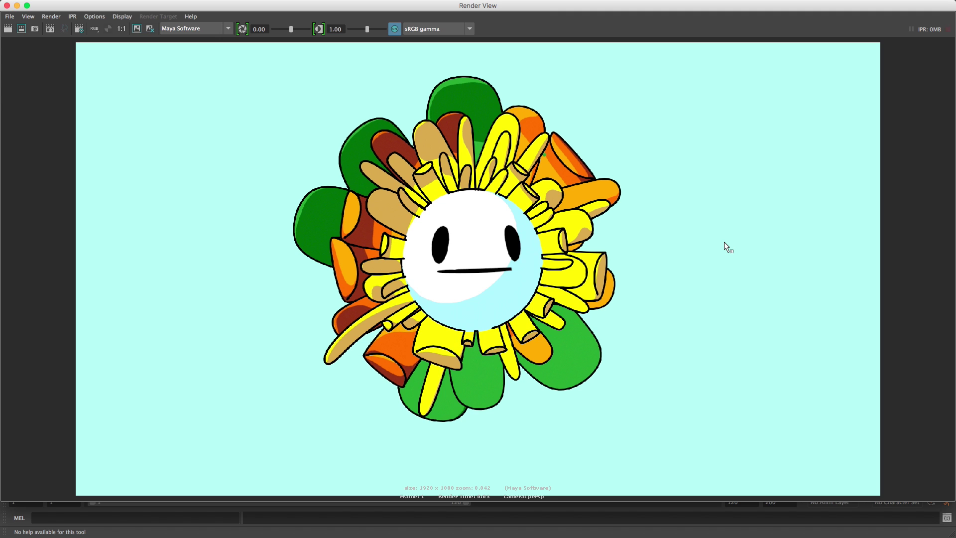
Re-render the 1920×1080 frame of the outlined toon flower in Render View.
left_click(21, 28)
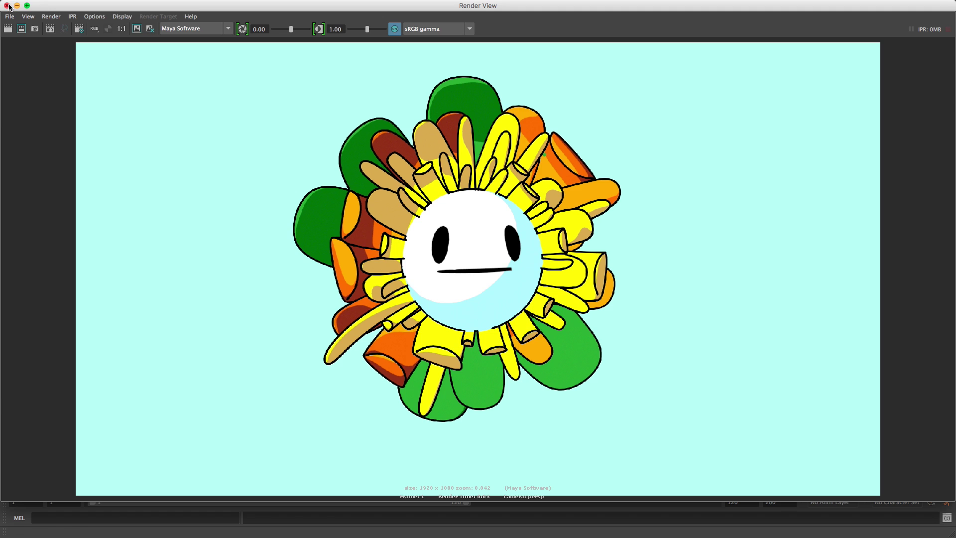